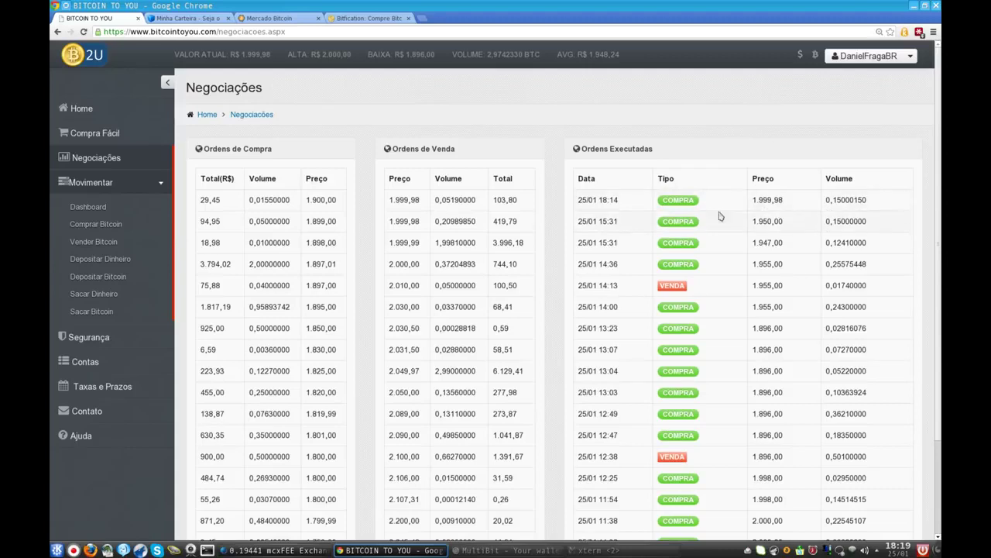
On the Comprar Bitcoin form, check the reais balance and enter a R$ 56 order total.
{"action": "left_click", "coordinate": [86, 225]}
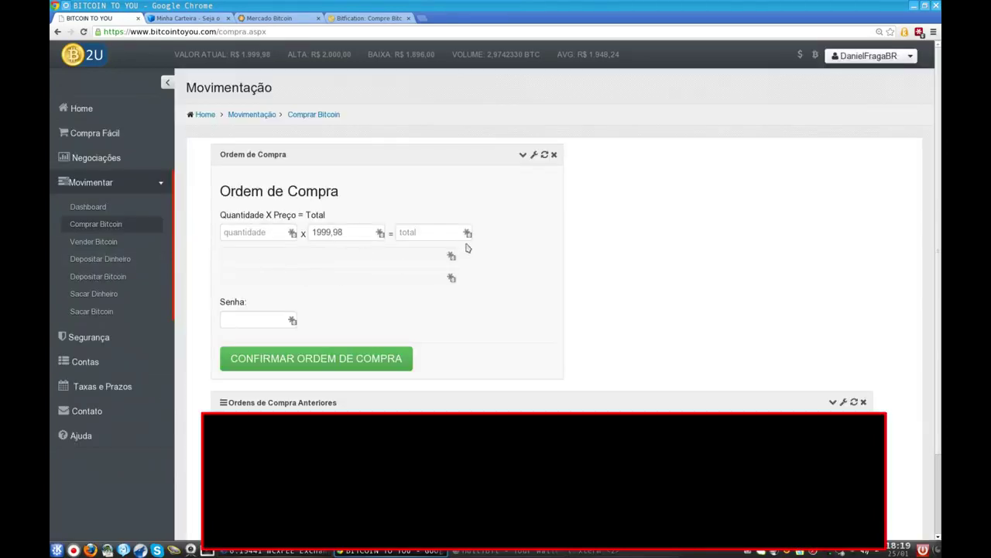
{"action": "left_click", "coordinate": [440, 234]}
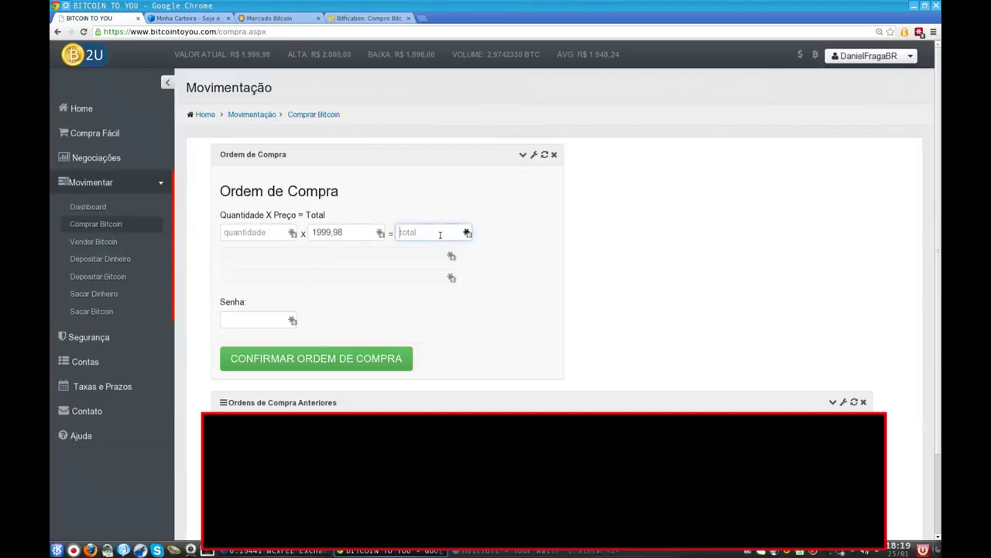
{"action": "left_click", "coordinate": [801, 54]}
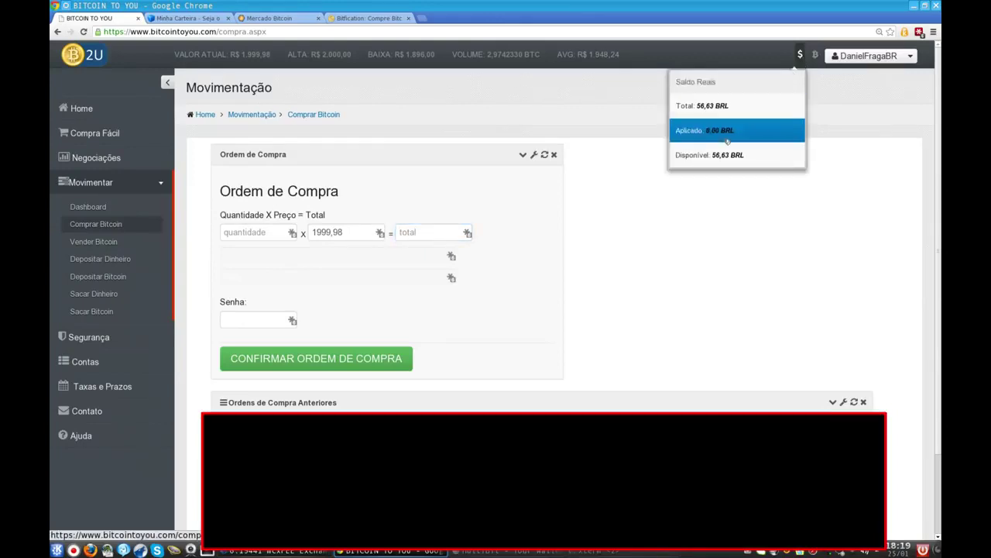
{"action": "left_click", "coordinate": [589, 256]}
{"action": "left_click", "coordinate": [445, 234]}
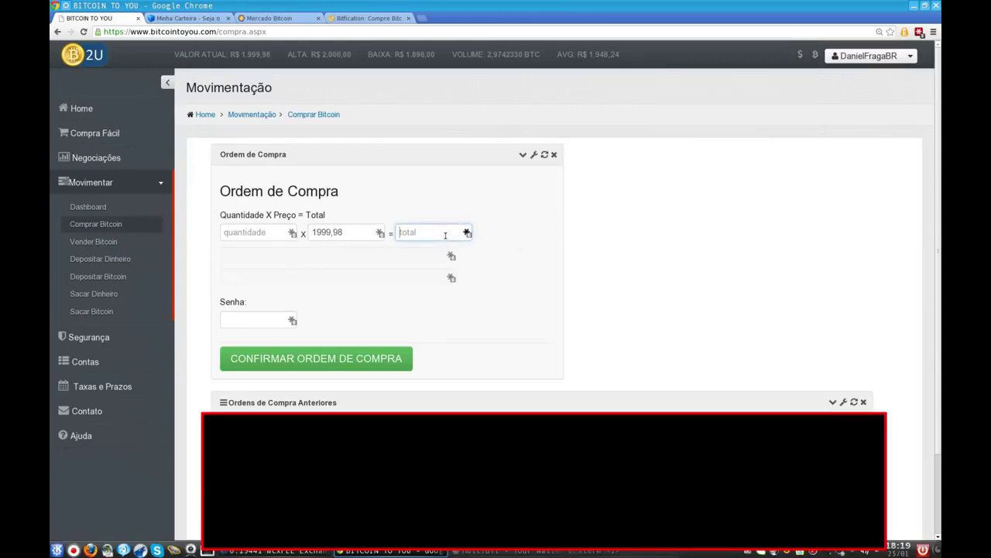
{"action": "type", "text": "56"}
{"action": "left_click", "coordinate": [363, 233]}
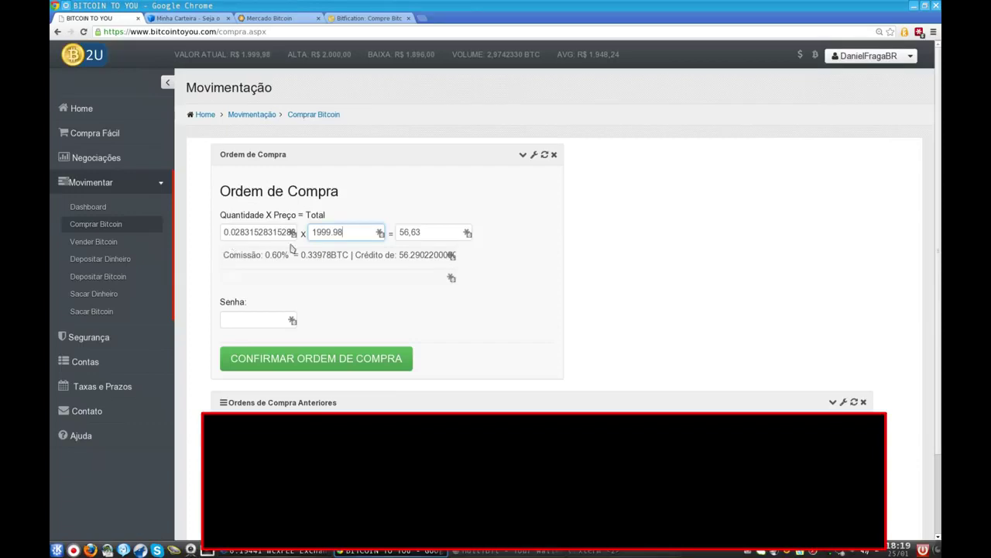
Fill in the saved account password and confirm the buy order at 1.999,98.
{"action": "left_click", "coordinate": [292, 319]}
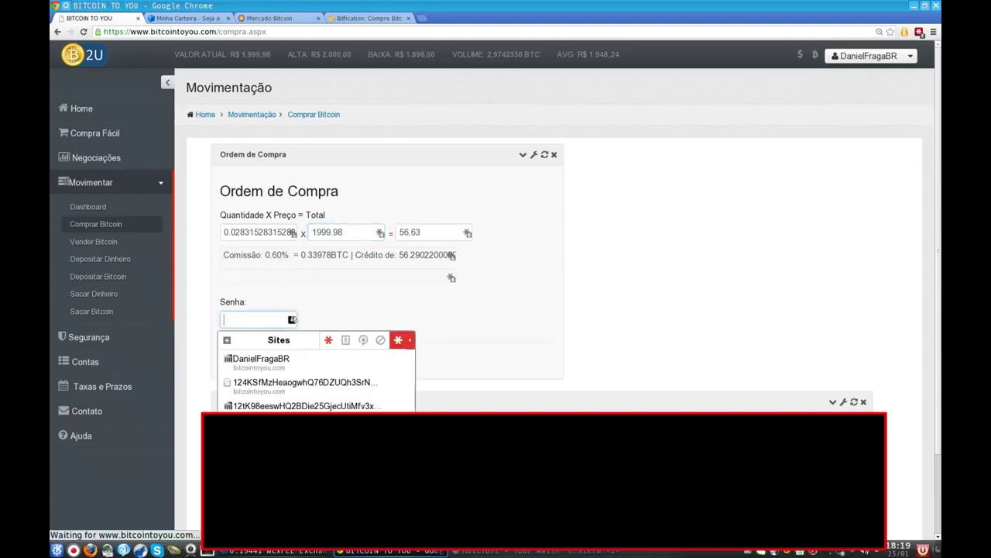
{"action": "left_click", "coordinate": [283, 364]}
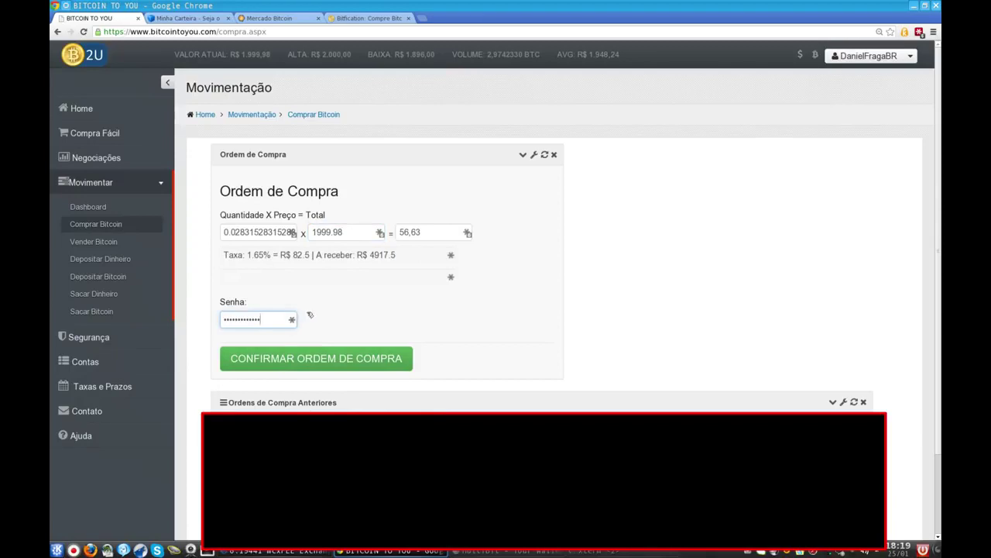
{"action": "left_click", "coordinate": [356, 364]}
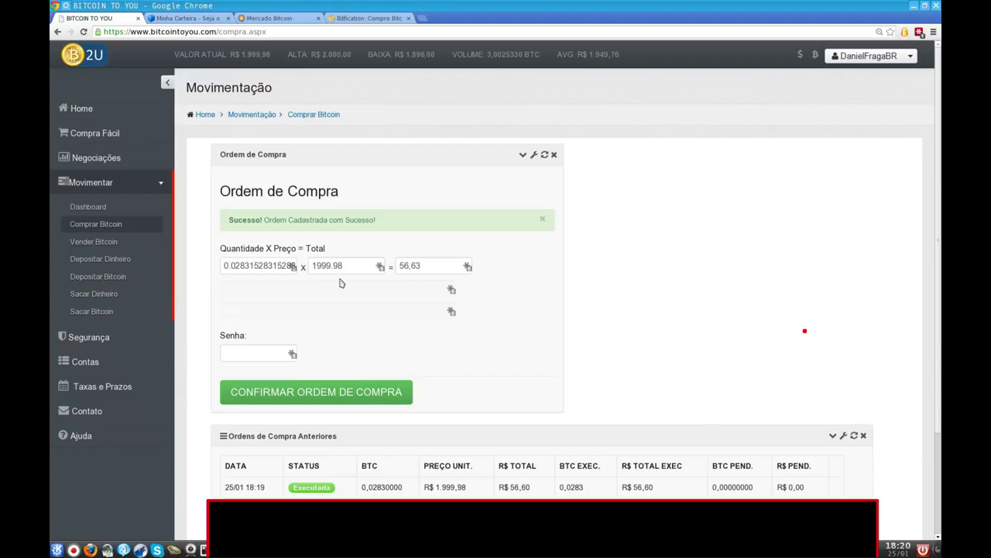
Check the 0,02820380 BTC balance, then go to the account Dashboard.
{"action": "left_click", "coordinate": [817, 55]}
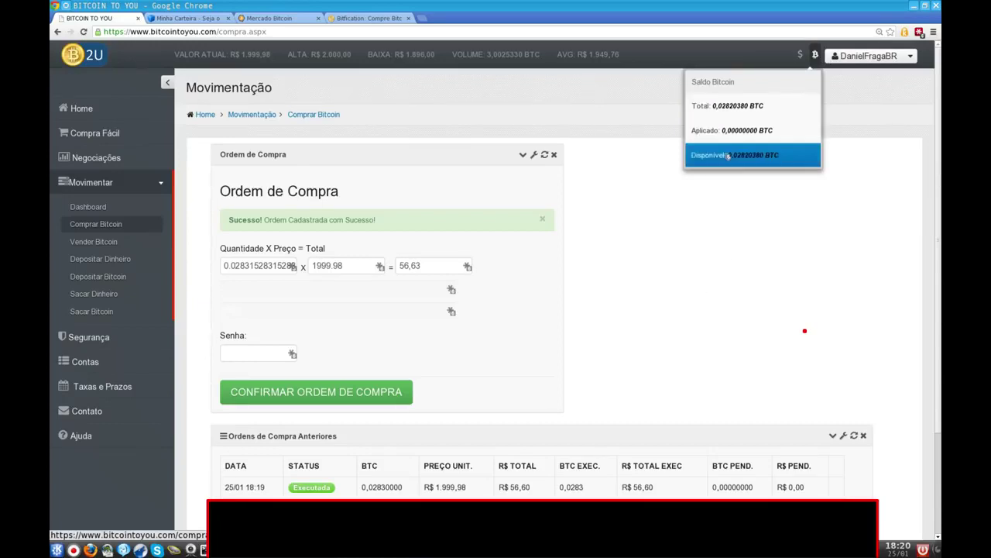
{"action": "left_click", "coordinate": [704, 261]}
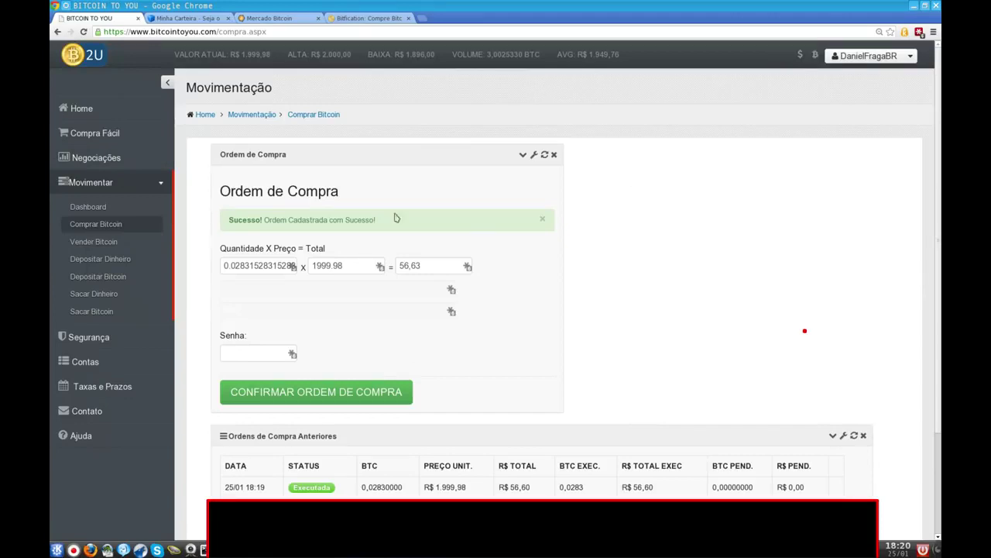
{"action": "left_click", "coordinate": [87, 208]}
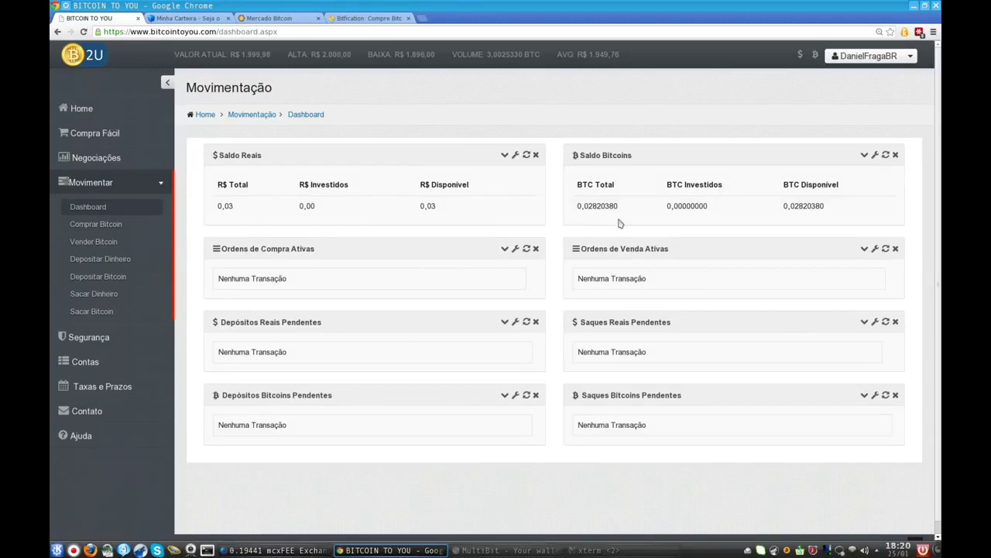
Copy the BTC Total 0,02820380 from the dashboard and go to Vender Bitcoin.
{"action": "left_click_drag", "start_coordinate": [577, 205], "coordinate": [614, 209]}
{"action": "left_click", "coordinate": [122, 242]}
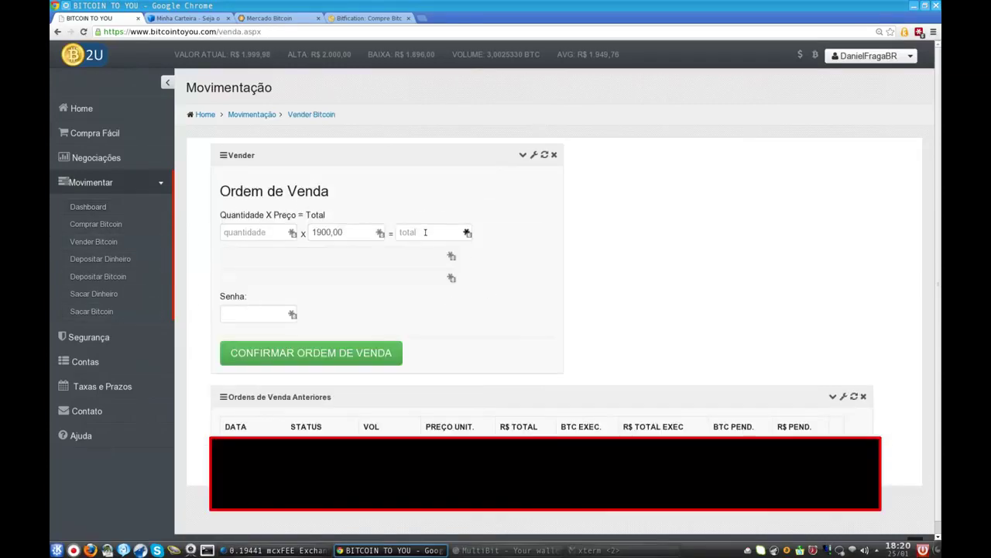
Fill the sell order with quantity 0.02820380 BTC and price 2200.
{"action": "left_click", "coordinate": [260, 231]}
{"action": "type", "text": "0,02820380"}
{"action": "left_click", "coordinate": [231, 232]}
{"action": "key", "text": "BackSpace"}
{"action": "type", "text": "."}
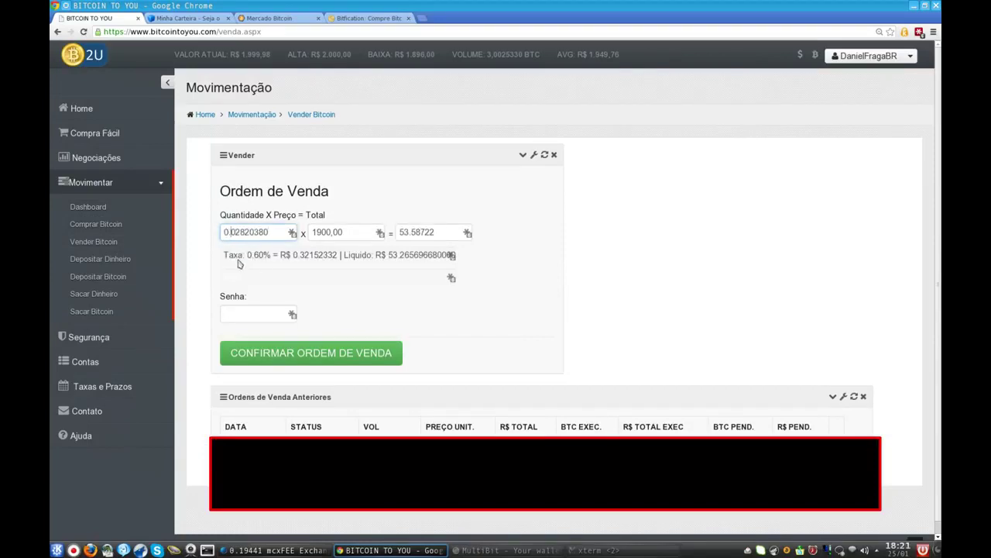
{"action": "left_click", "coordinate": [357, 232]}
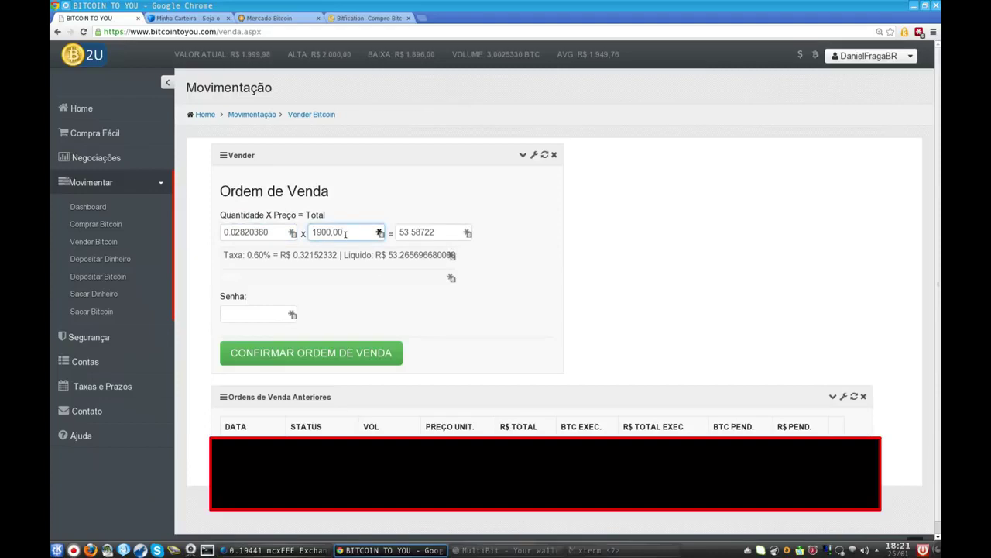
{"action": "key", "text": "BackSpace"}
{"action": "key", "text": "BackSpace"}
{"action": "key", "text": "BackSpace"}
{"action": "key", "text": "BackSpace"}
{"action": "key", "text": "BackSpace"}
{"action": "key", "text": "BackSpace"}
{"action": "type", "text": "2200"}
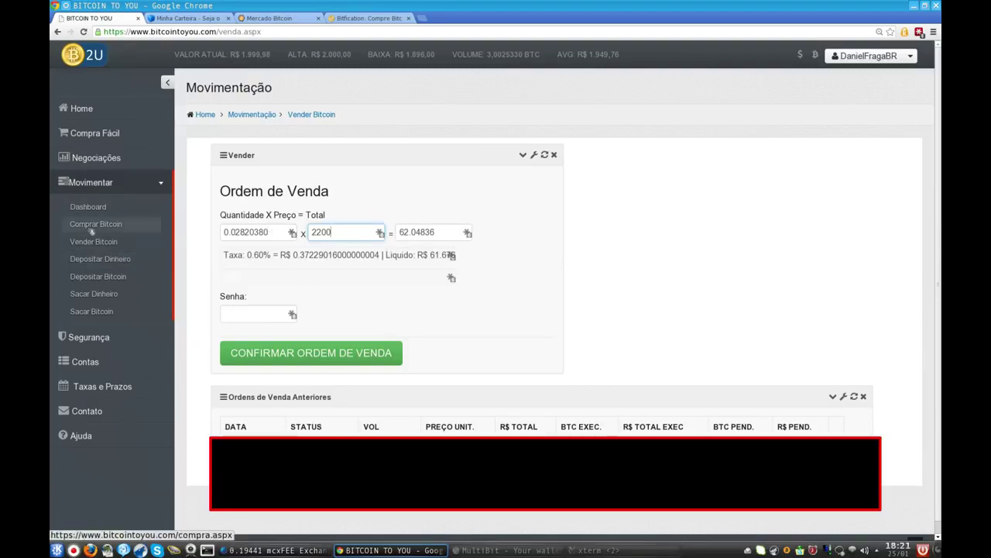
Glance at the KryptoKit wallet, then go to the Sacar Bitcoin withdrawal page.
{"action": "left_click", "coordinate": [904, 33]}
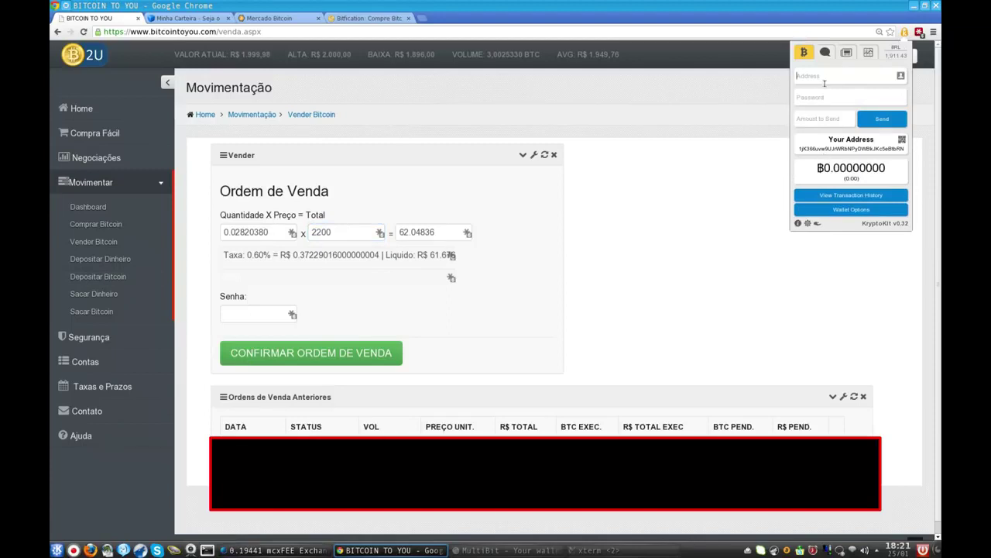
{"action": "left_click", "coordinate": [675, 283]}
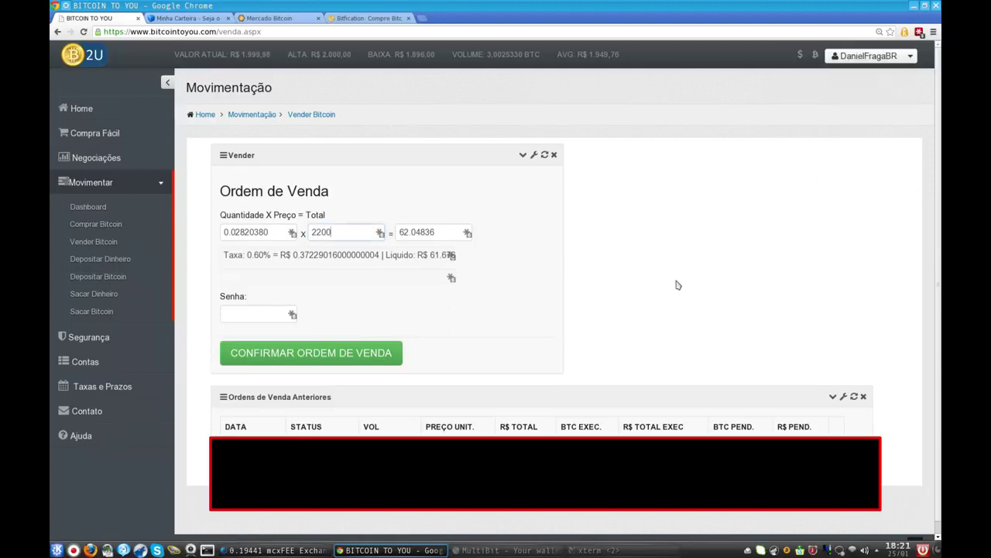
{"action": "left_click", "coordinate": [99, 313]}
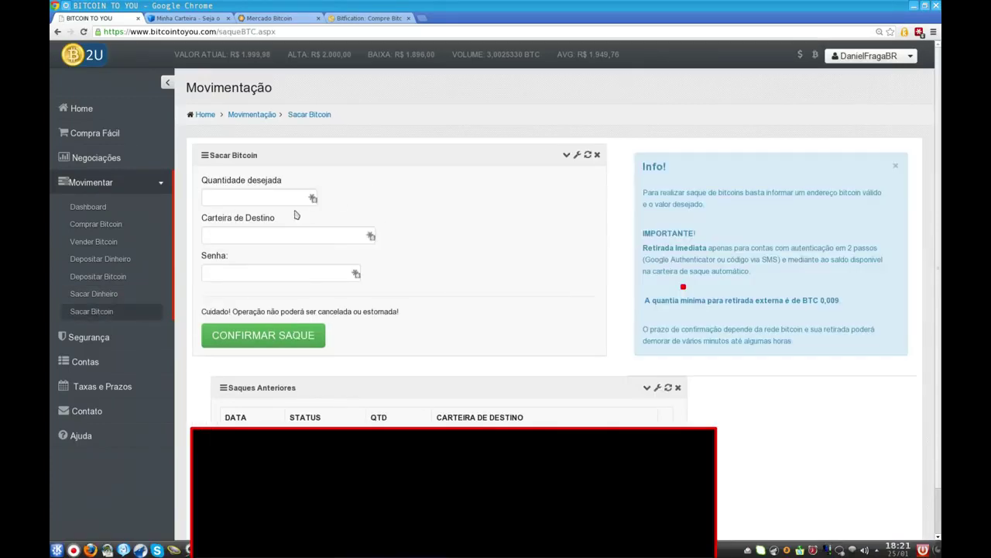
Copy the BTC Total from the dashboard and paste 0.02820380 as the withdrawal amount.
{"action": "left_click", "coordinate": [261, 199]}
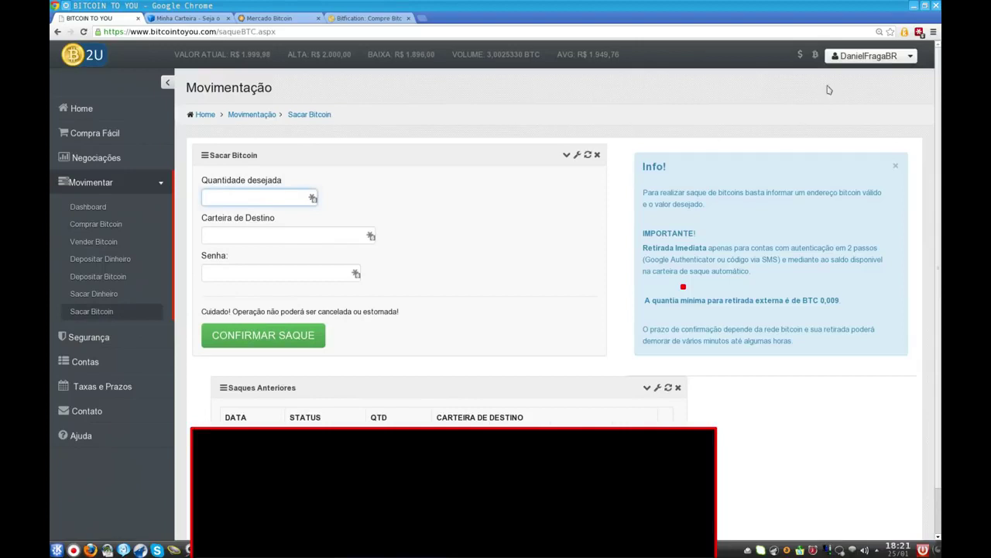
{"action": "left_click", "coordinate": [109, 208]}
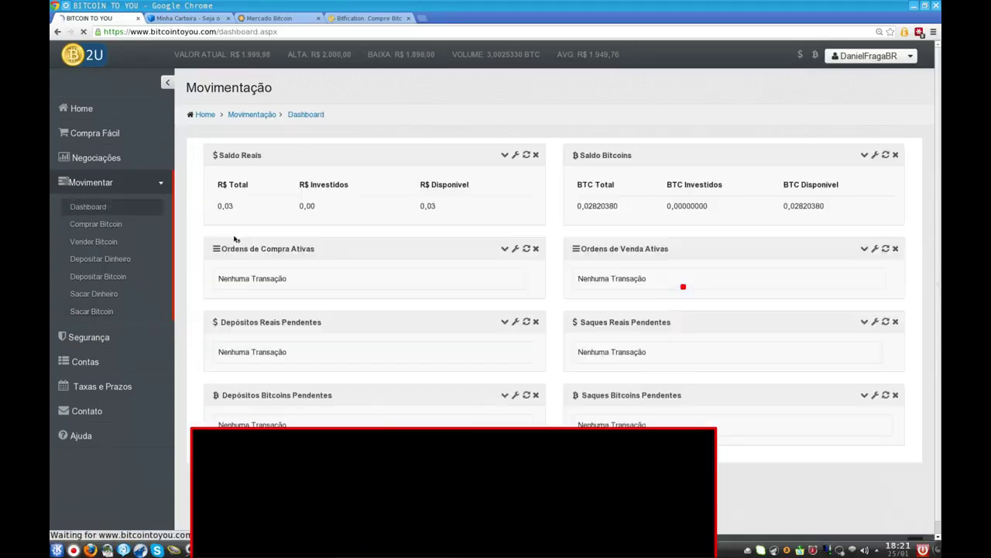
{"action": "double_click", "coordinate": [595, 205]}
{"action": "key", "text": "ctrl+c"}
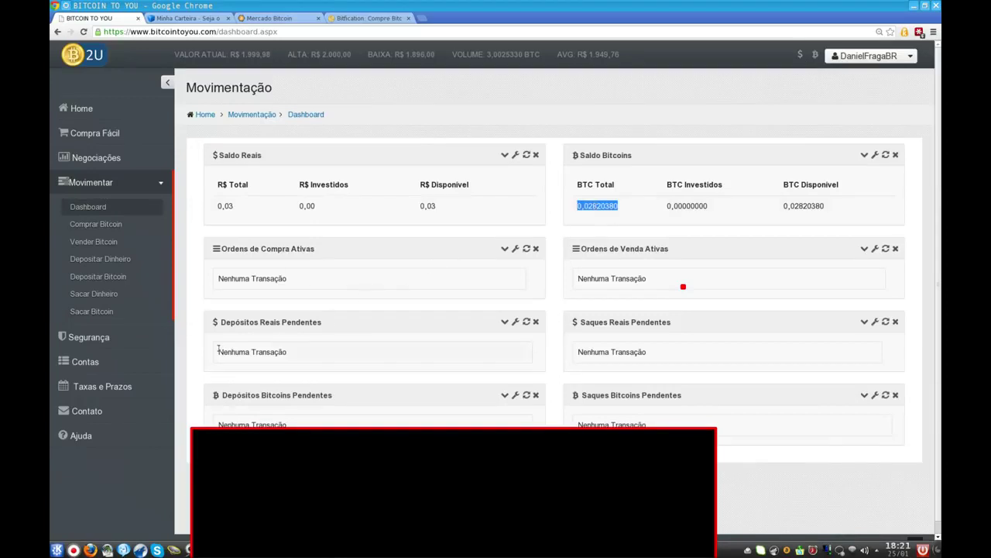
{"action": "left_click", "coordinate": [124, 314]}
{"action": "left_click", "coordinate": [264, 200]}
{"action": "key", "text": "ctrl+v"}
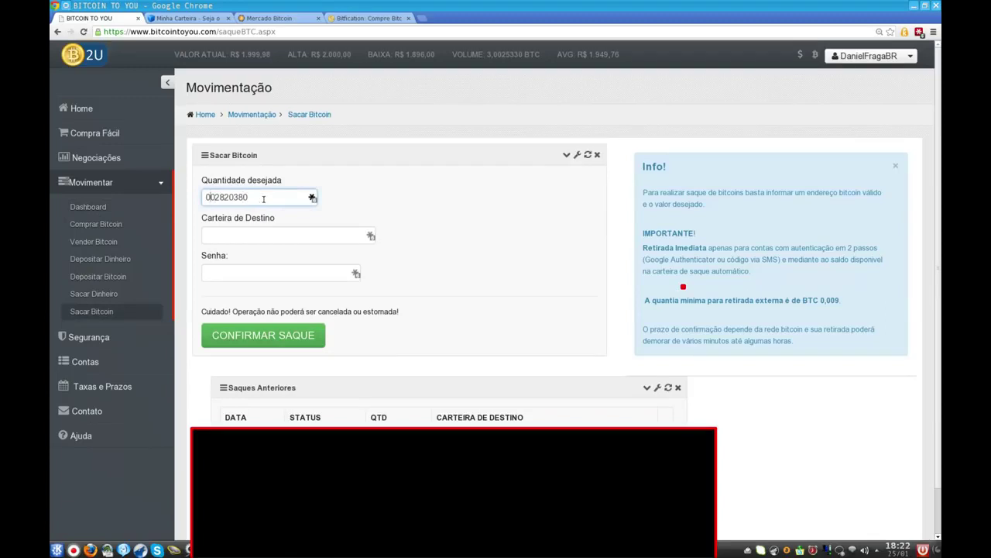
Copy the receiving address from the Blockchain wallet tab and return to Bitcoin To You.
{"action": "left_click", "coordinate": [268, 238]}
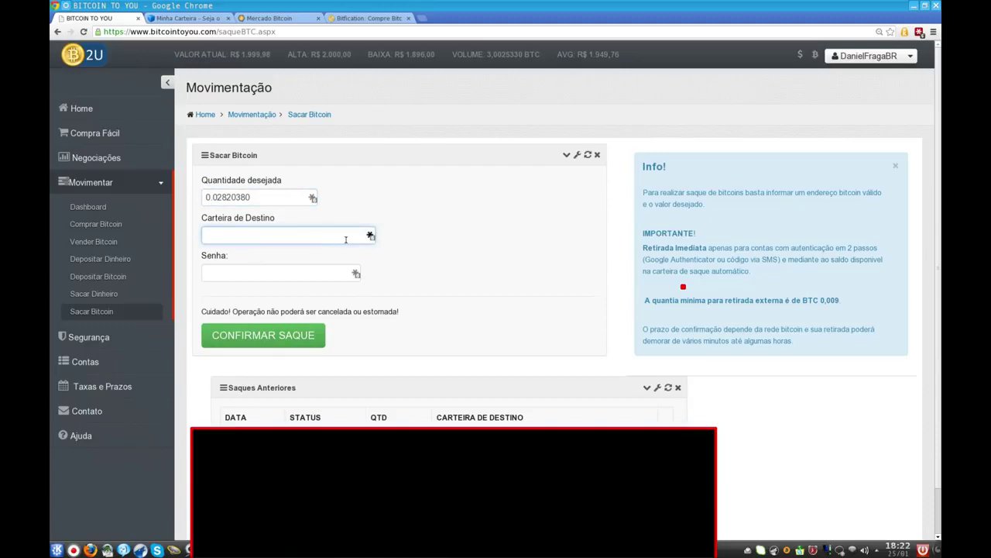
{"action": "left_click", "coordinate": [904, 33]}
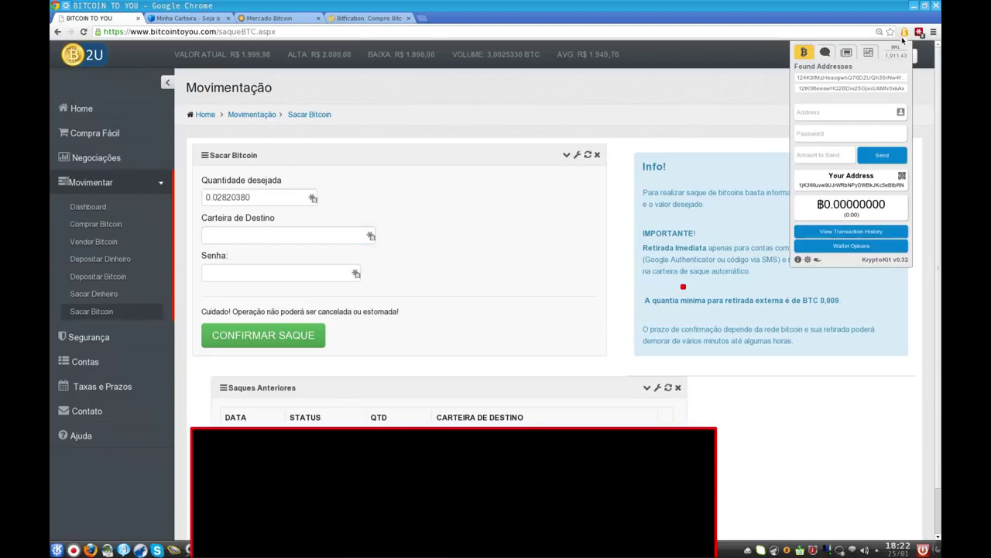
{"action": "key", "text": "Escape"}
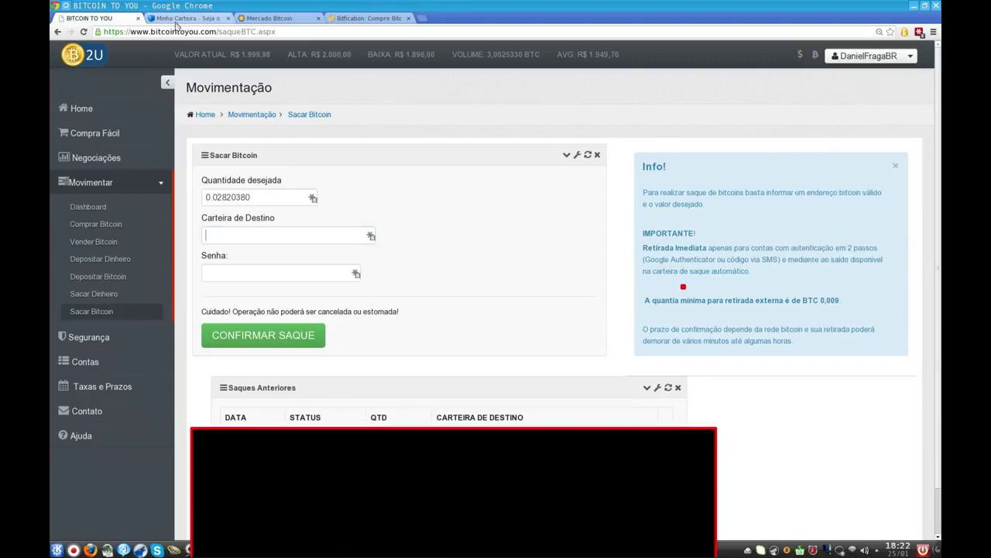
{"action": "left_click", "coordinate": [186, 18]}
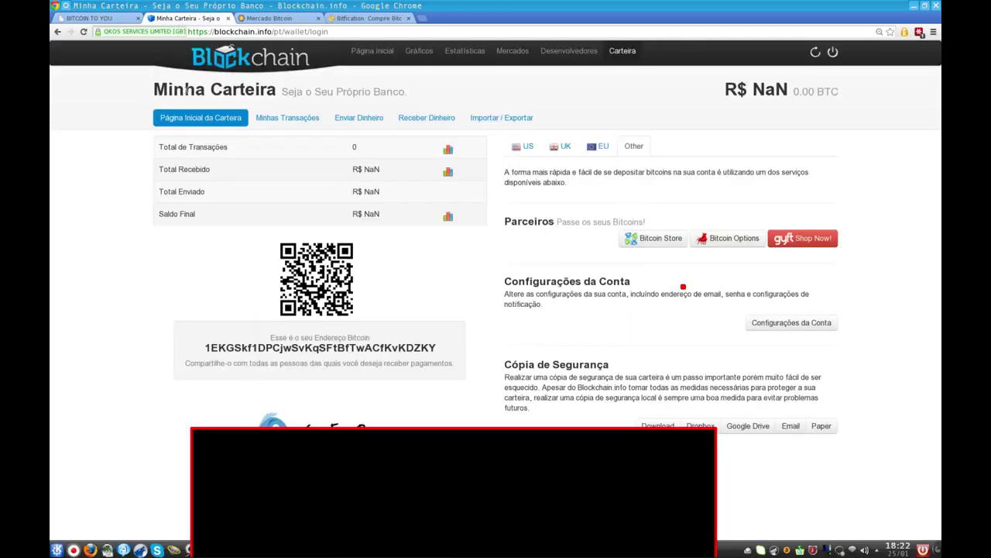
{"action": "double_click", "coordinate": [286, 347]}
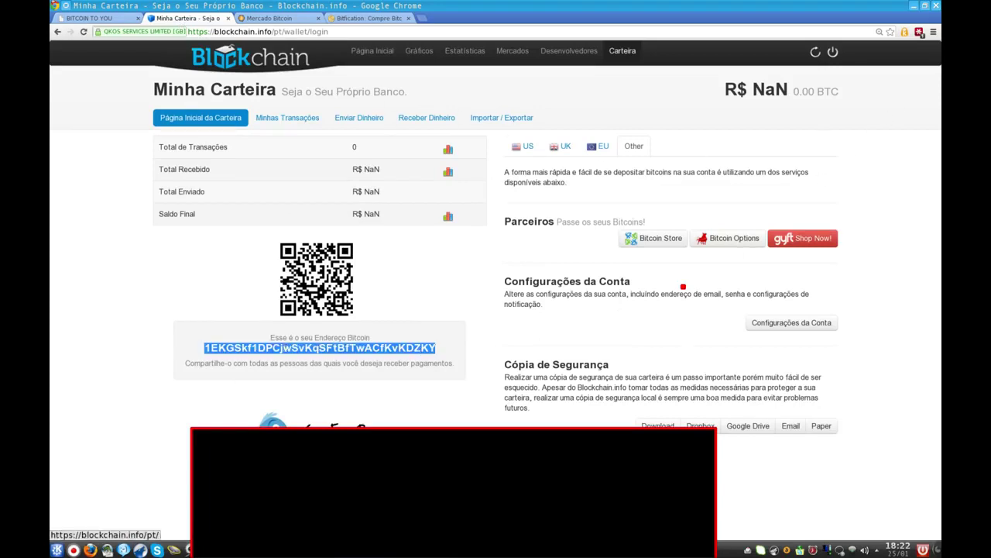
{"action": "left_click", "coordinate": [89, 20]}
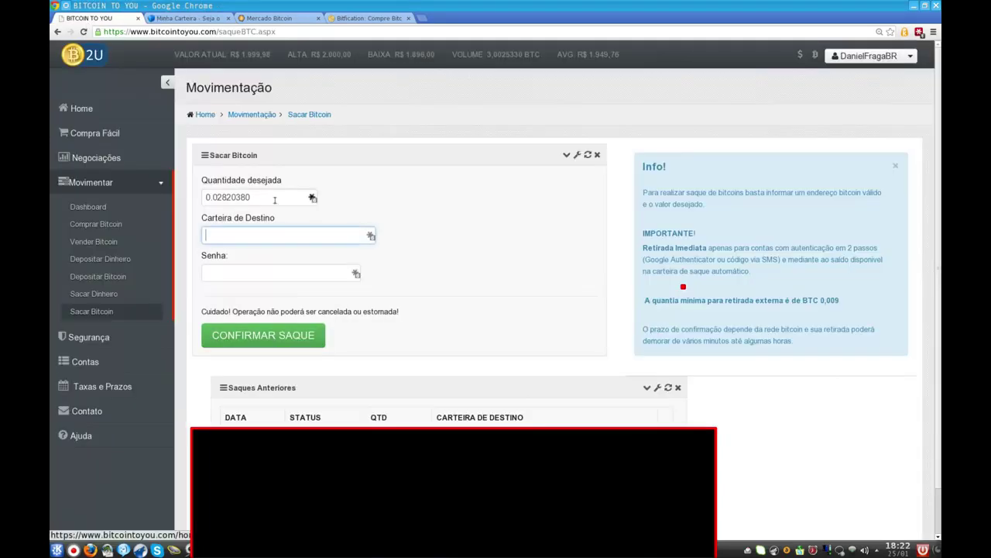
Paste KryptoKit's receiving address into the Carteira de Destino field.
{"action": "left_click", "coordinate": [904, 32]}
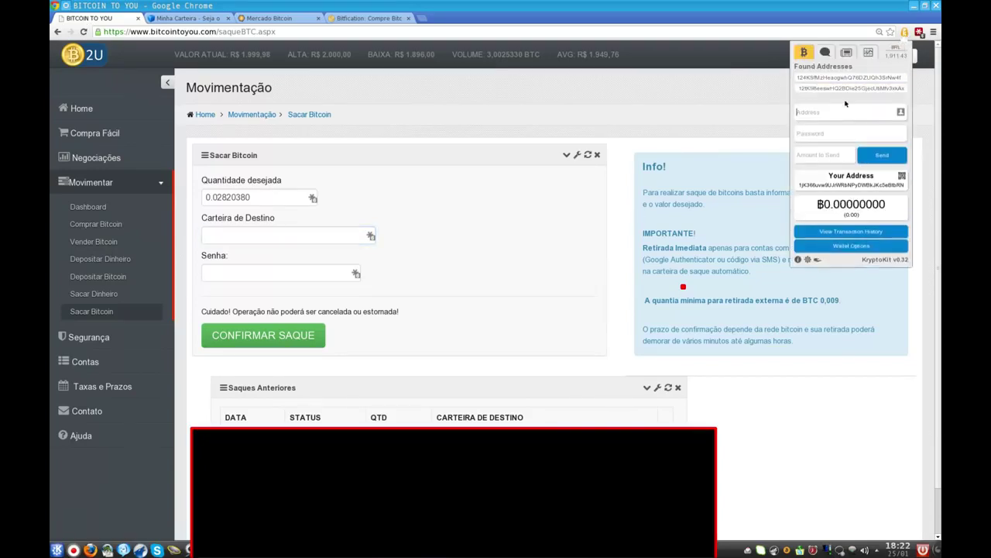
{"action": "double_click", "coordinate": [850, 184]}
{"action": "key", "text": "ctrl+c"}
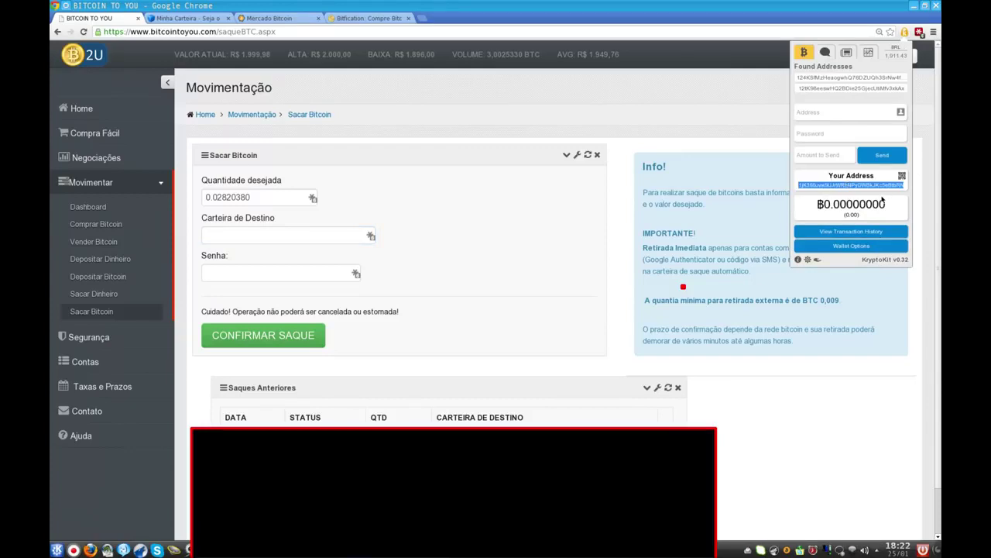
{"action": "left_click", "coordinate": [277, 237]}
{"action": "key", "text": "ctrl+v"}
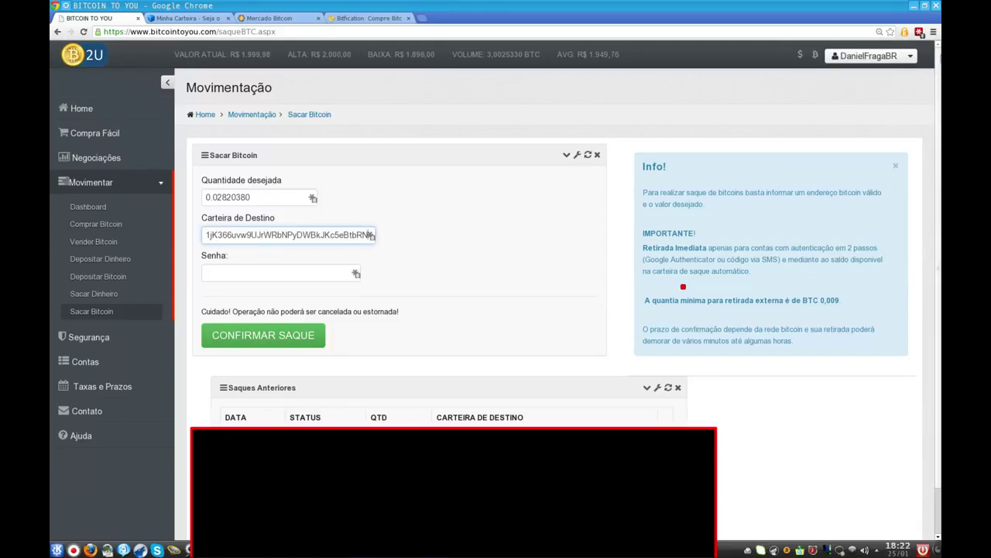
Fill in the saved account password and confirm the withdrawal.
{"action": "left_click", "coordinate": [905, 32]}
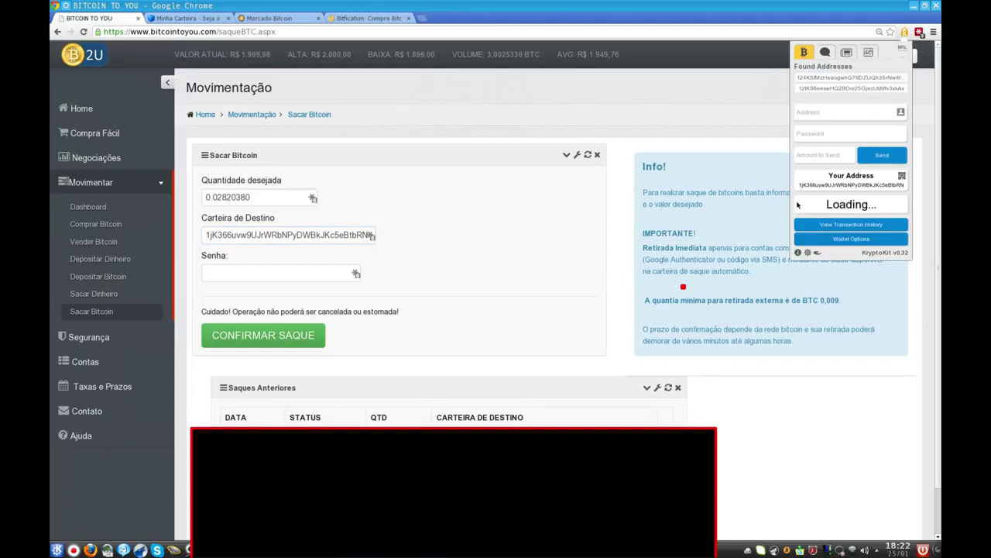
{"action": "left_click", "coordinate": [481, 281]}
{"action": "left_click", "coordinate": [288, 271]}
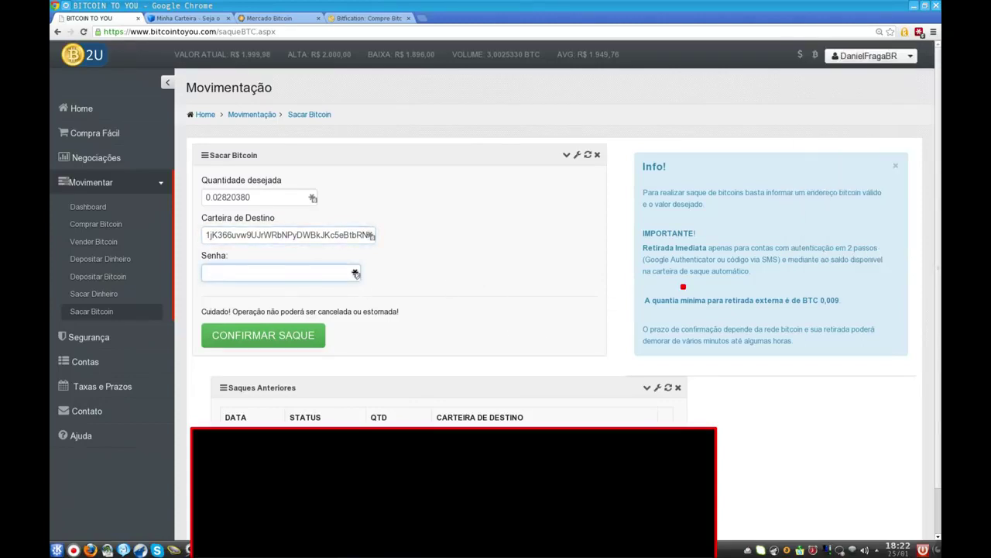
{"action": "left_click", "coordinate": [355, 273]}
{"action": "left_click", "coordinate": [279, 314]}
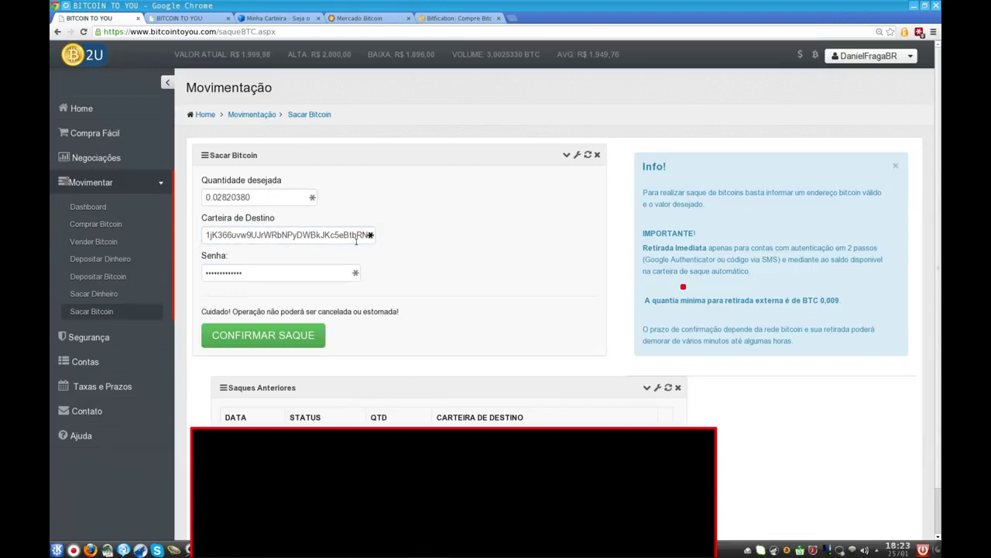
{"action": "left_click", "coordinate": [263, 341]}
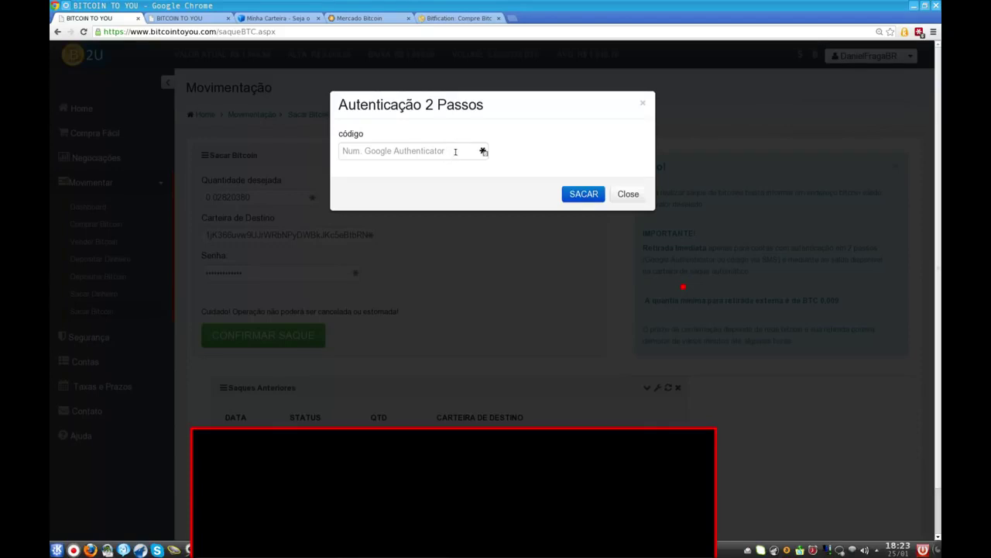
Enter the Google Authenticator code and submit the 0.02820380 BTC withdrawal.
{"action": "left_click", "coordinate": [455, 151]}
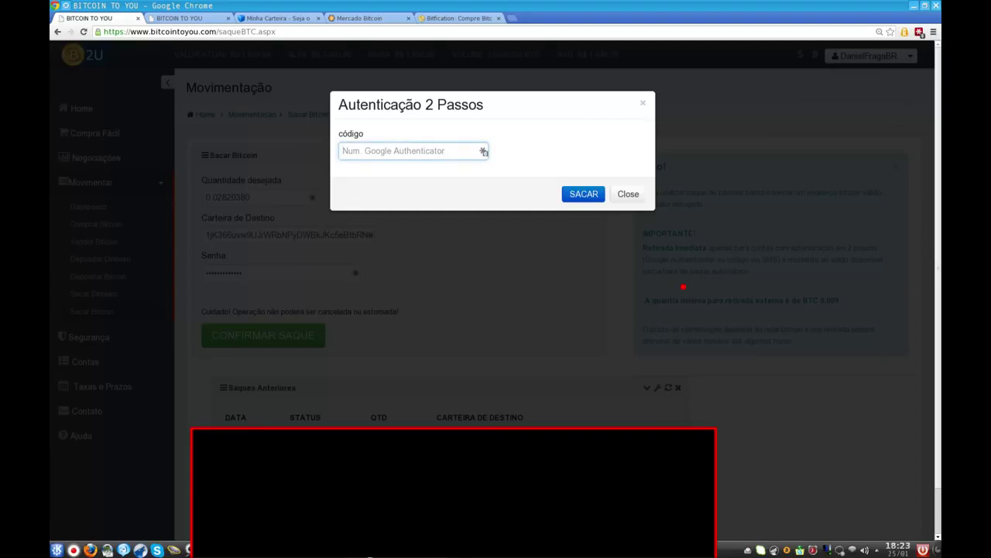
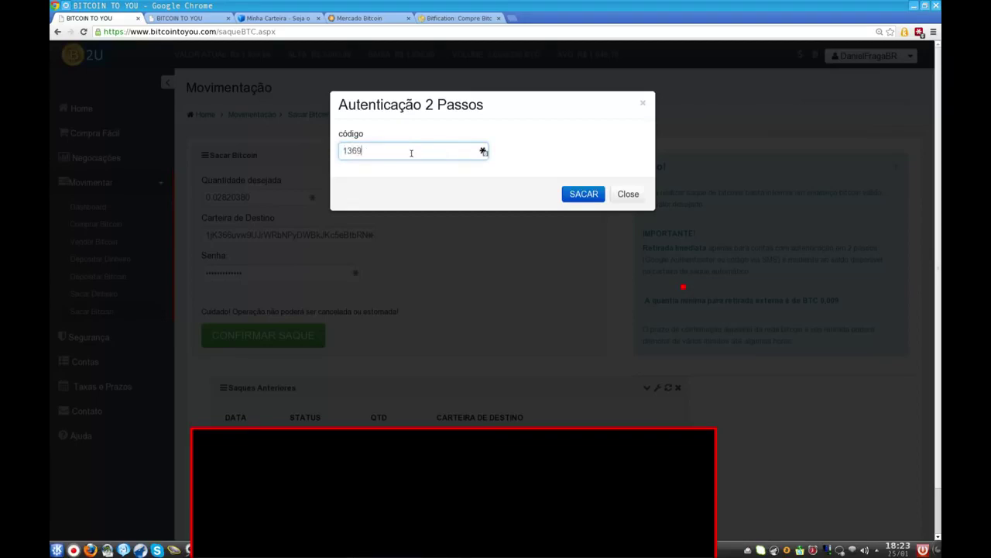
{"action": "left_click", "coordinate": [584, 194]}
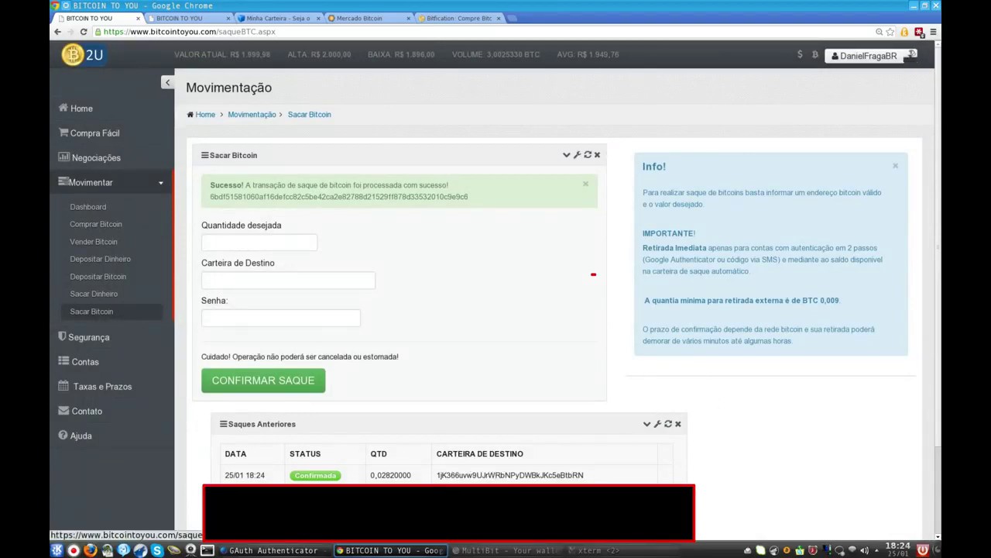
Confirm KryptoKit holds 0.02820000 BTC, then switch to the Blockchain.info wallet tab.
{"action": "left_click", "coordinate": [904, 32]}
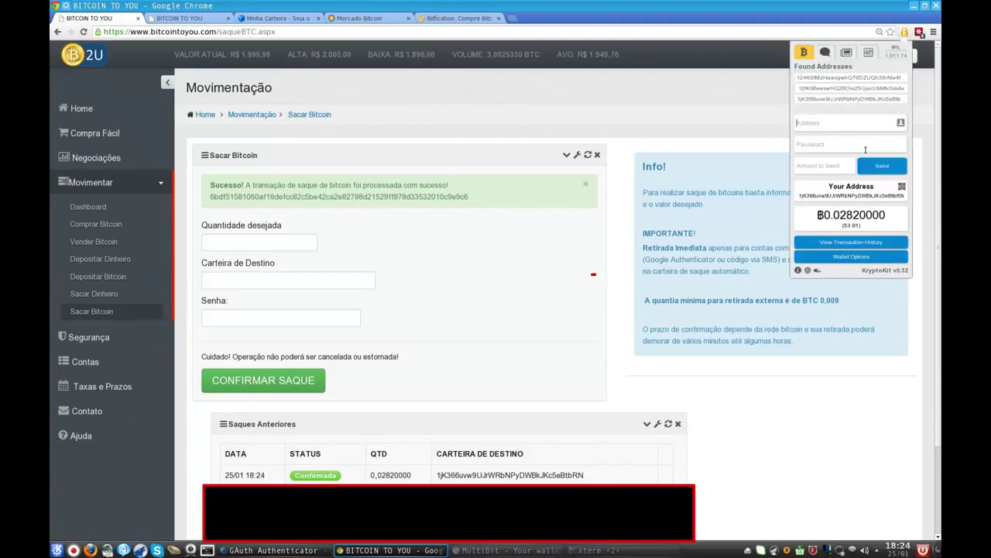
{"action": "left_click", "coordinate": [837, 122]}
{"action": "left_click", "coordinate": [614, 302]}
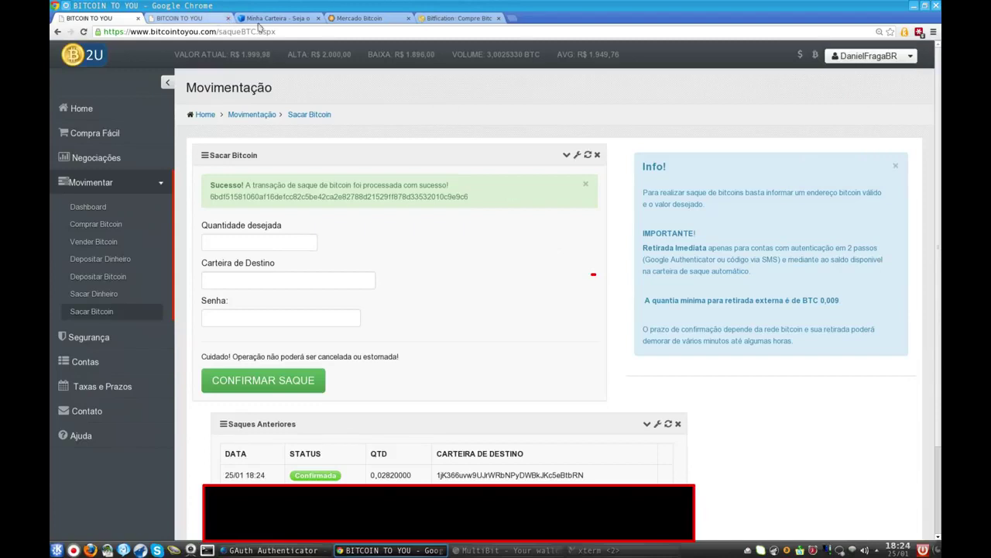
{"action": "left_click", "coordinate": [275, 18]}
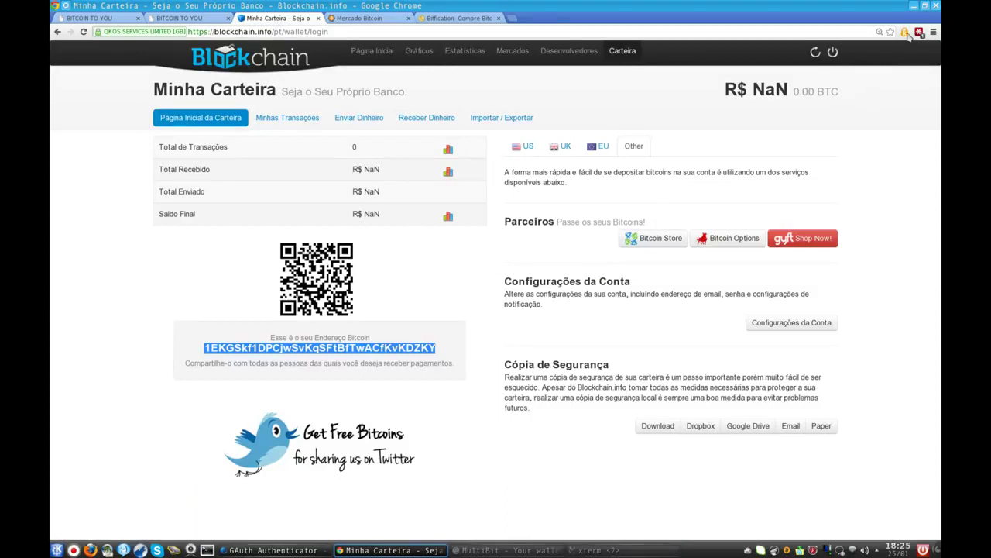
Bring the MultiBit wallet forward and select its receiving address.
{"action": "left_click", "coordinate": [530, 551]}
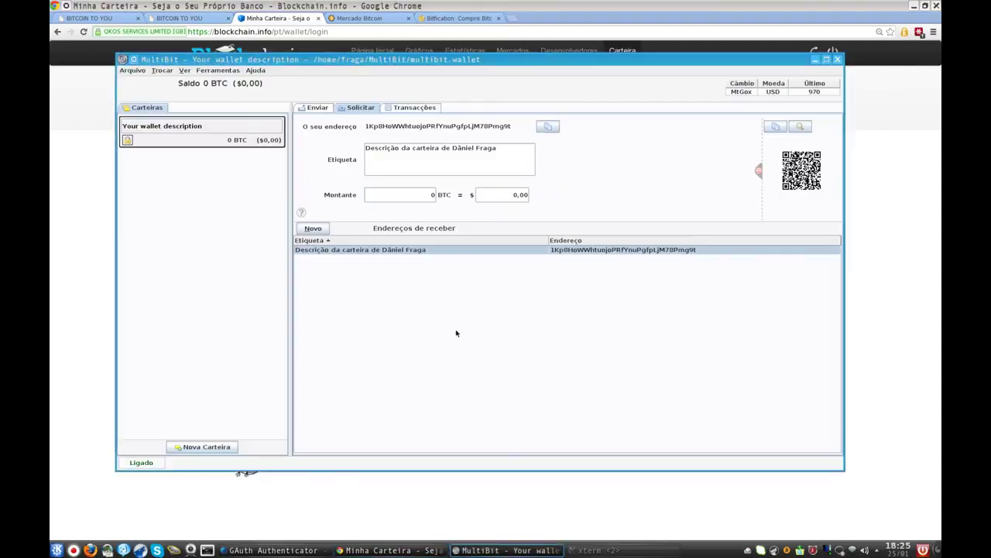
{"action": "double_click", "coordinate": [469, 126]}
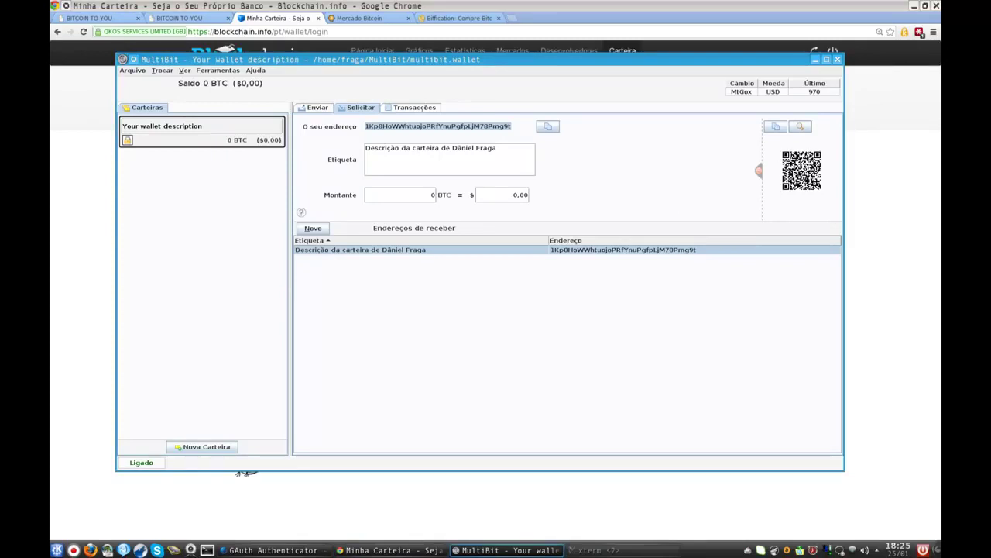
View the enlarged QR code, then set the payment request to $100 (0,10309278 BTC).
{"action": "left_click", "coordinate": [800, 126]}
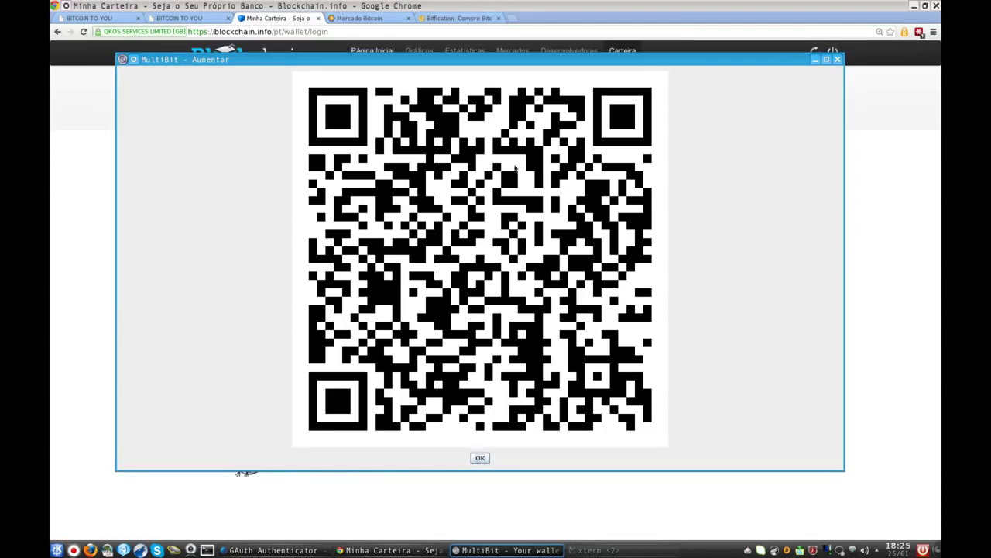
{"action": "left_click", "coordinate": [480, 458]}
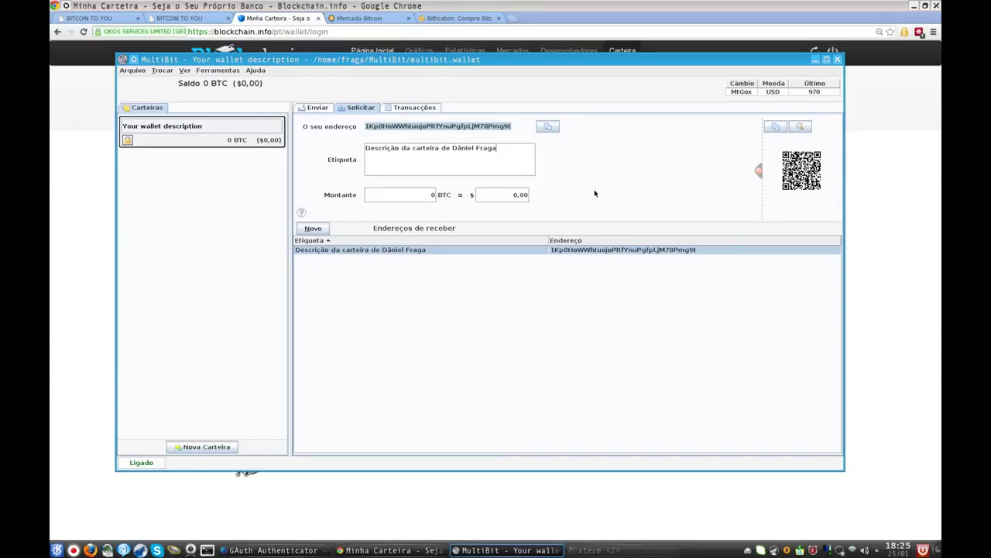
{"action": "left_click", "coordinate": [527, 194]}
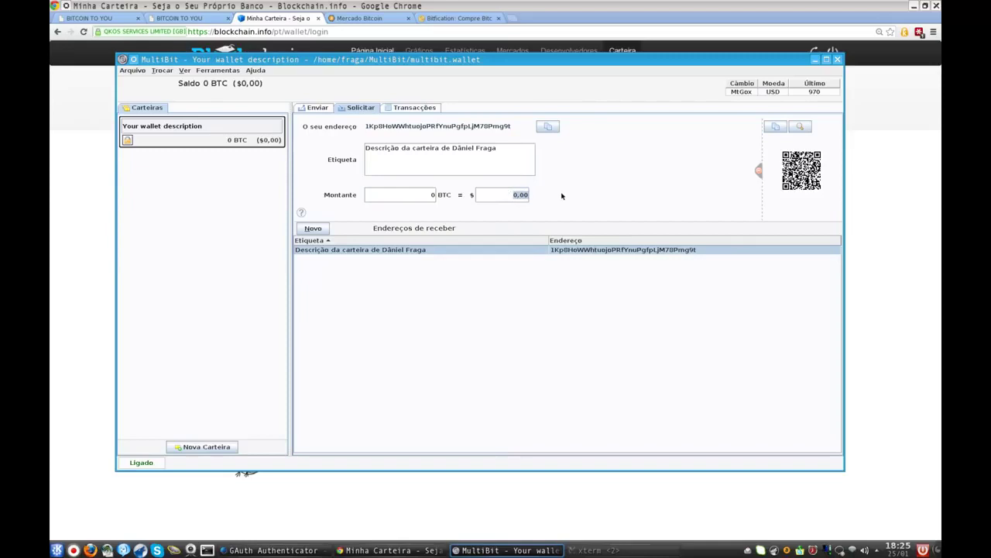
{"action": "type", "text": "0.2"}
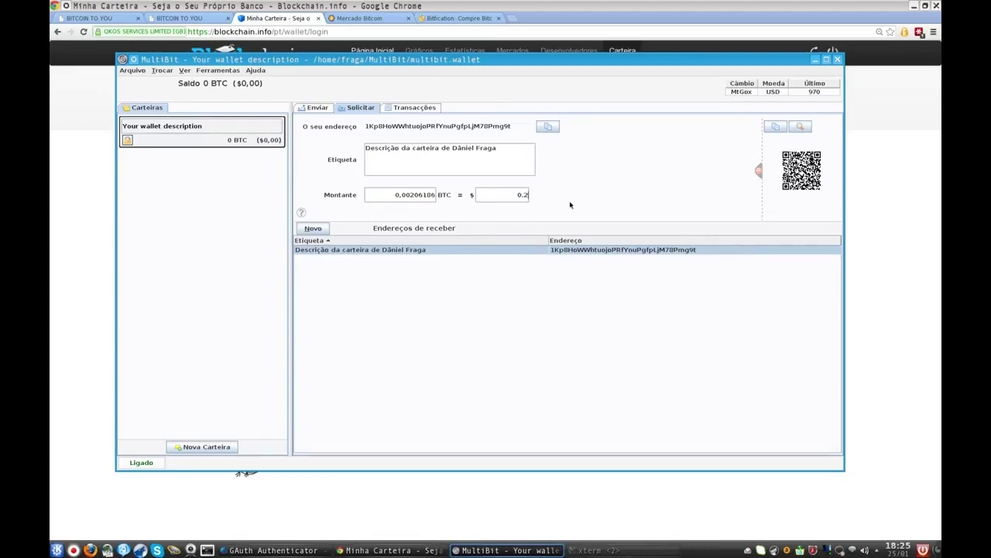
{"action": "key", "text": "BackSpace"}
{"action": "key", "text": "BackSpace"}
{"action": "key", "text": "BackSpace"}
{"action": "type", "text": "1"}
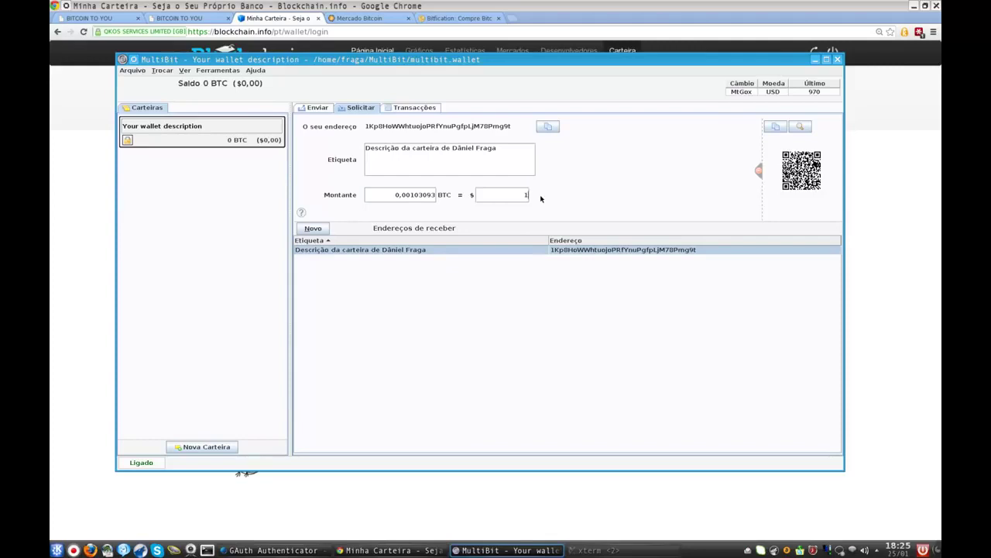
{"action": "type", "text": "00"}
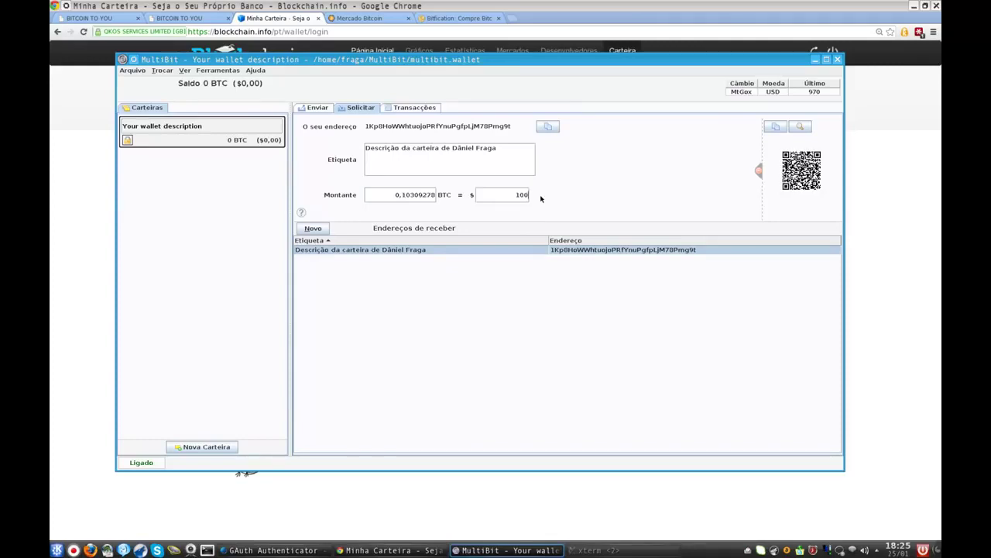
View the regenerated QR code enlarged and minimize the MultiBit window.
{"action": "left_click", "coordinate": [807, 129]}
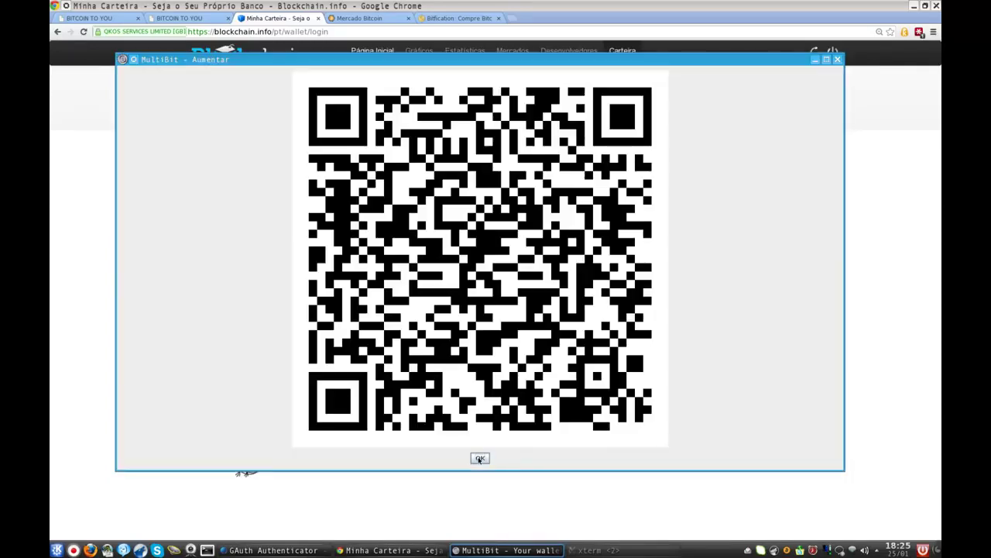
{"action": "left_click", "coordinate": [479, 459]}
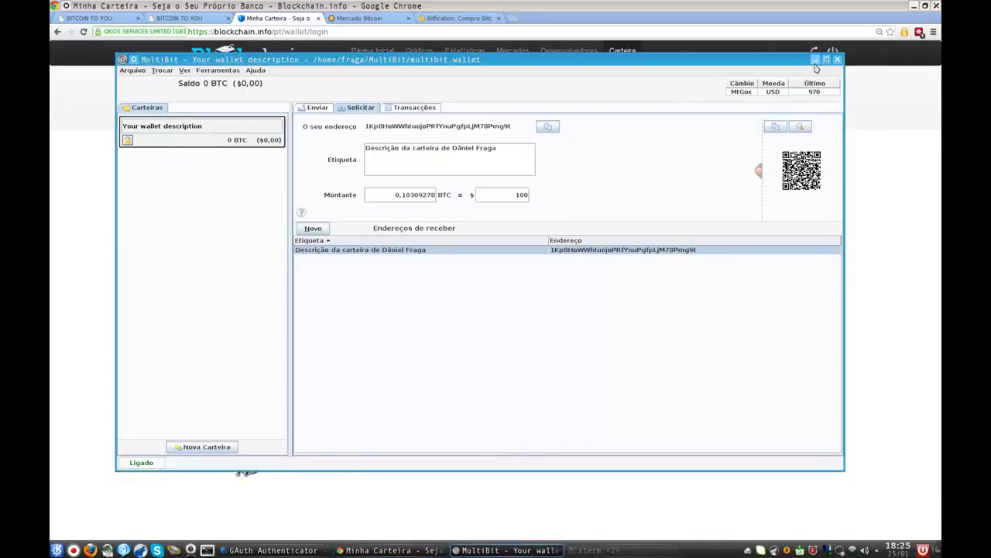
{"action": "left_click", "coordinate": [815, 60]}
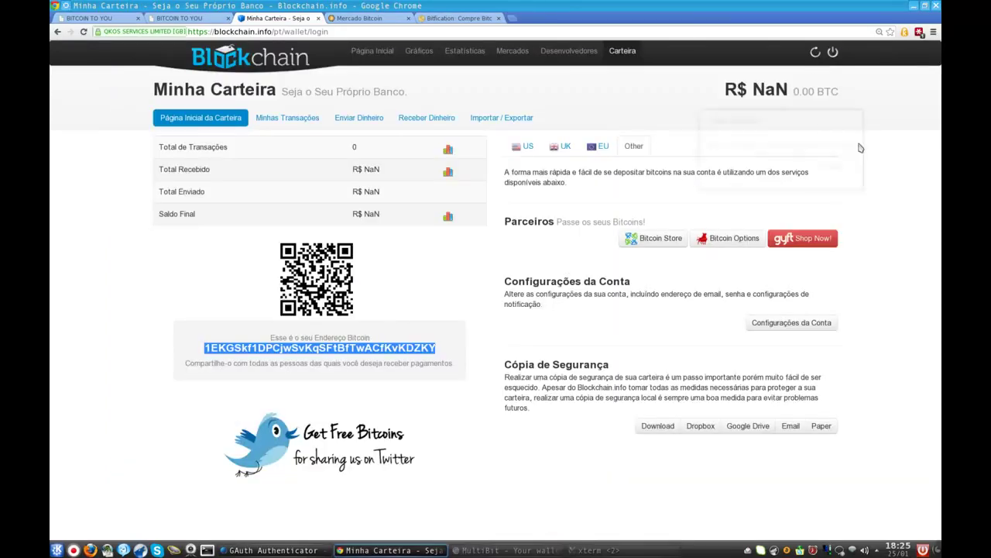
{"action": "left_click", "coordinate": [904, 33]}
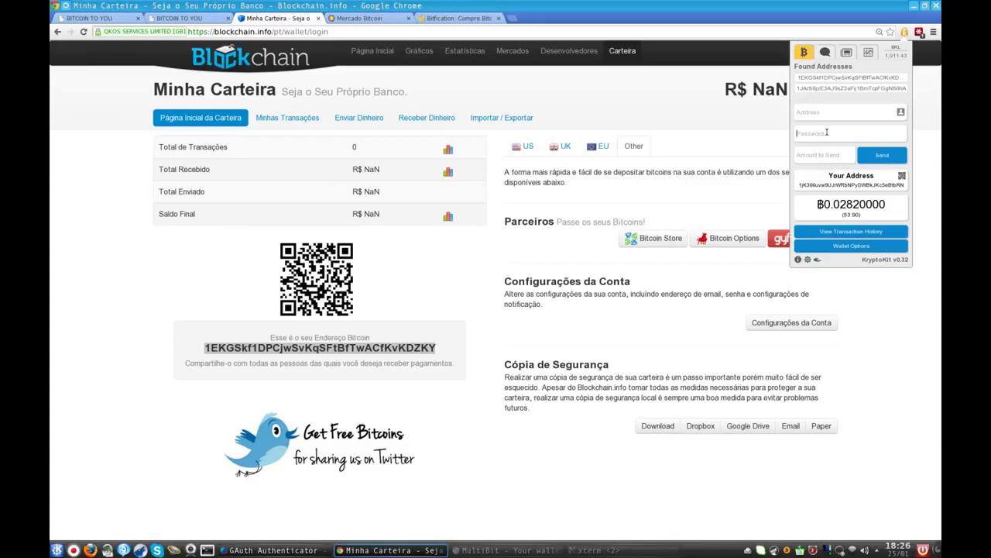
Reopen the KryptoKit wallet showing the 0.02820000 BTC balance and expand its wallet options.
{"action": "left_click", "coordinate": [810, 260]}
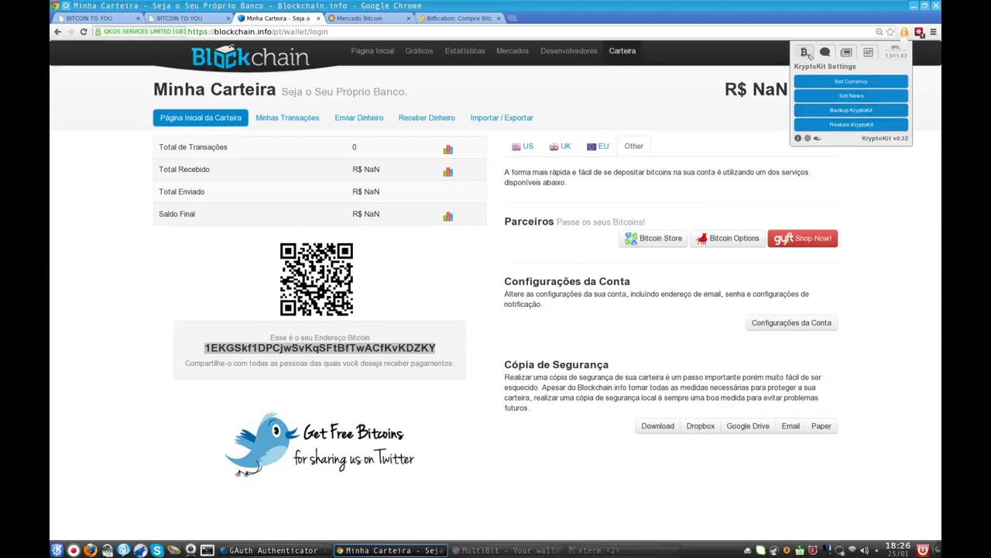
{"action": "left_click", "coordinate": [806, 53]}
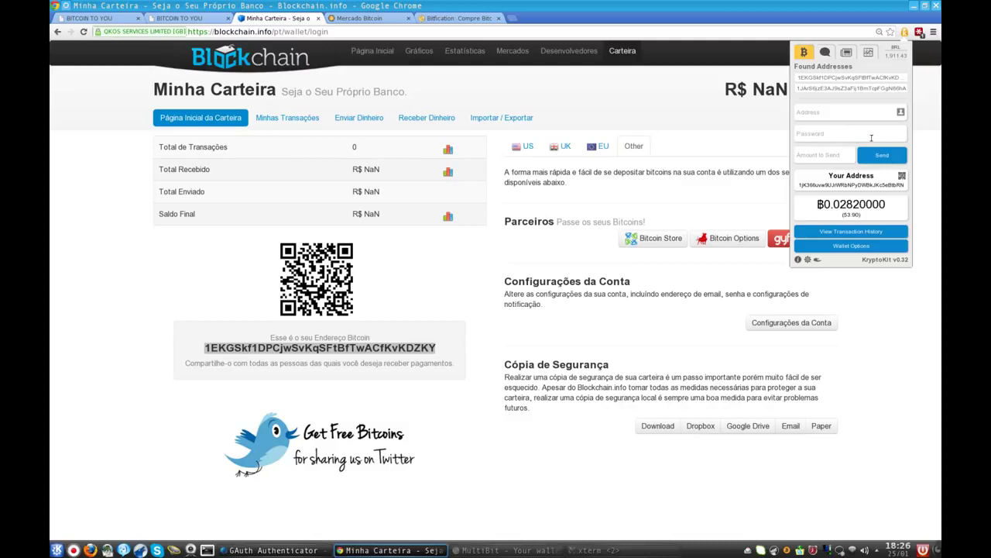
{"action": "left_click", "coordinate": [829, 248]}
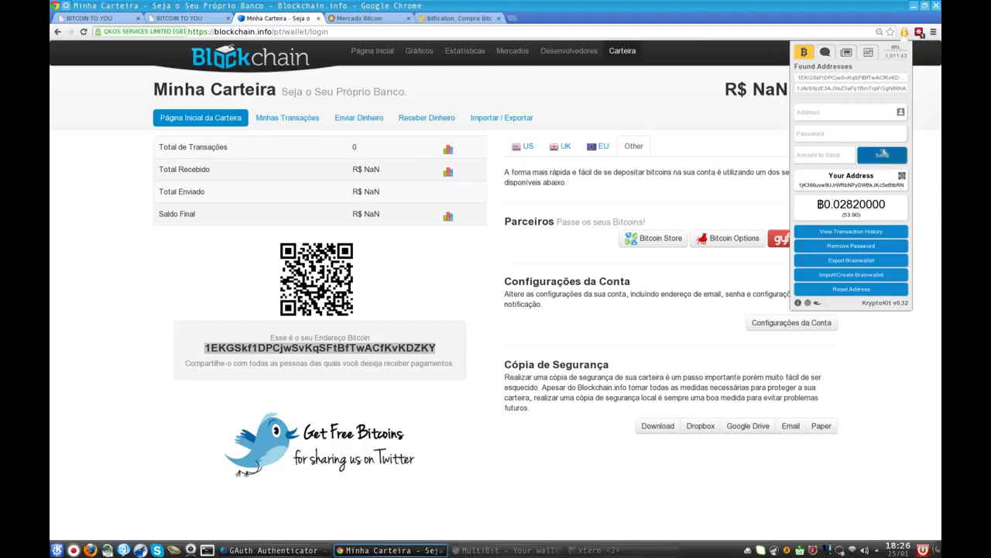
{"action": "left_click", "coordinate": [830, 150]}
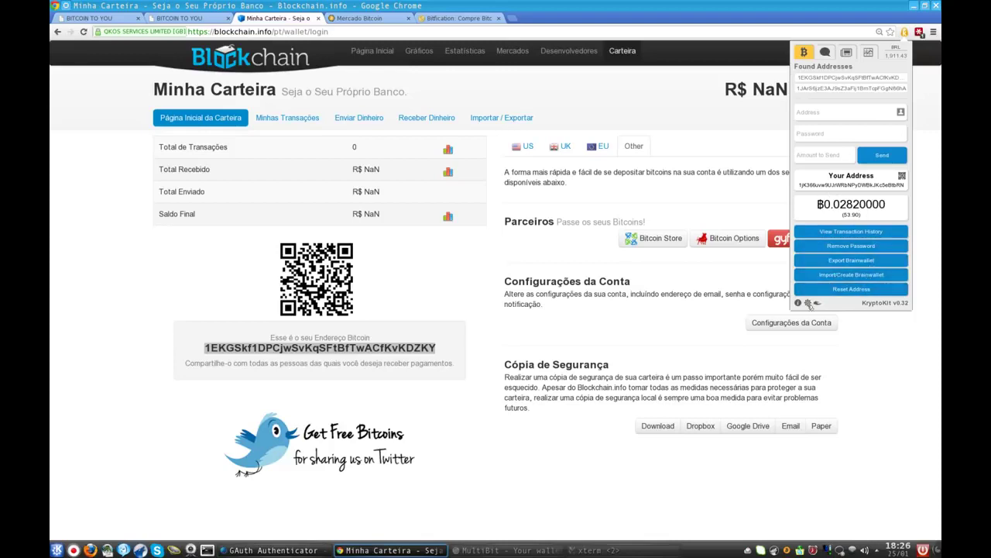
{"action": "left_click", "coordinate": [807, 303]}
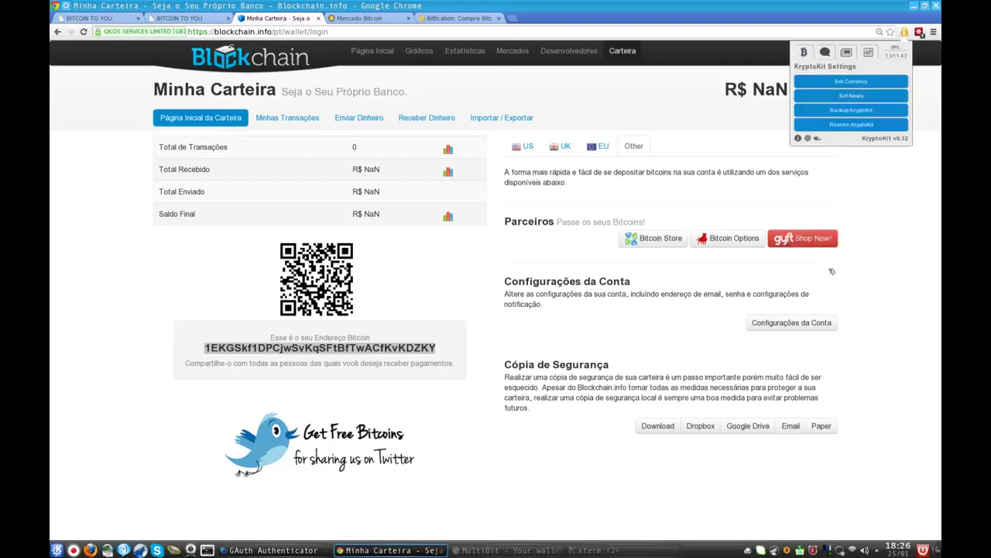
Download the KryptoKit backup file backup.json and select the Blockchain wallet's bitcoin address.
{"action": "left_click", "coordinate": [874, 112]}
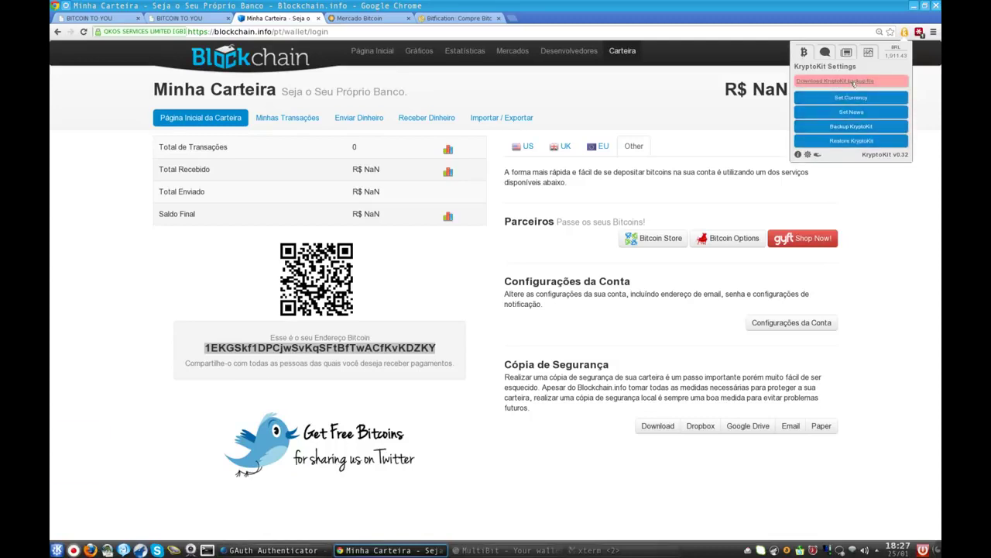
{"action": "left_click", "coordinate": [854, 82]}
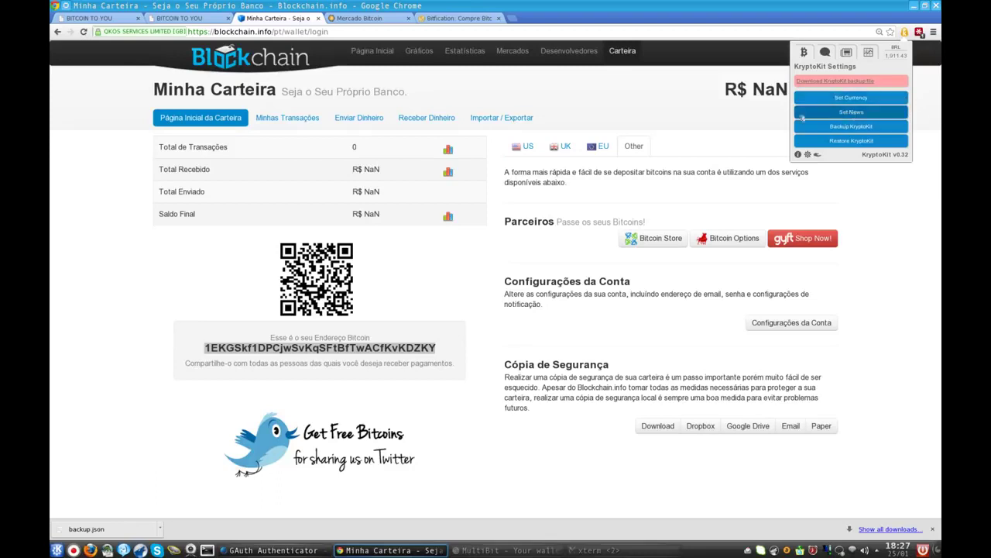
{"action": "left_click", "coordinate": [914, 233]}
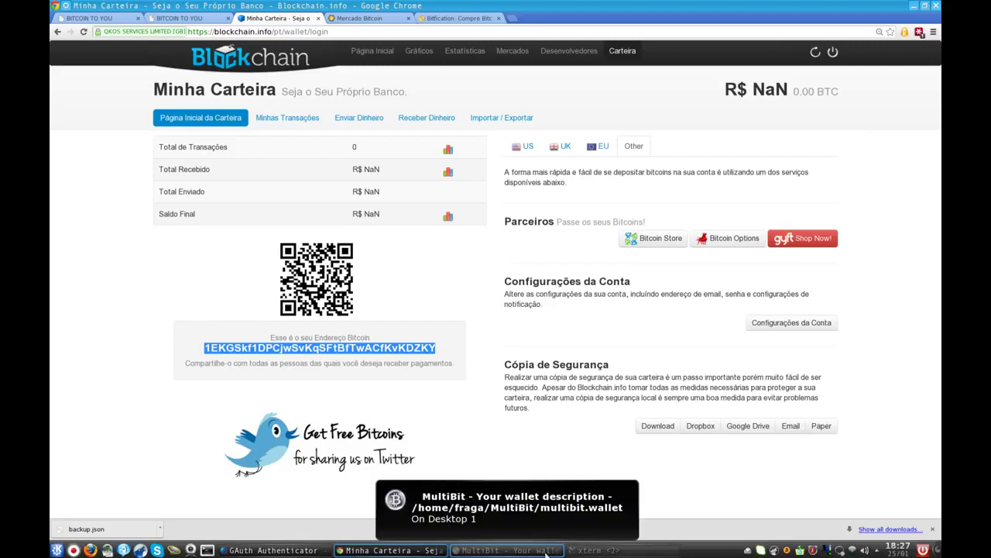
{"action": "left_click", "coordinate": [546, 551]}
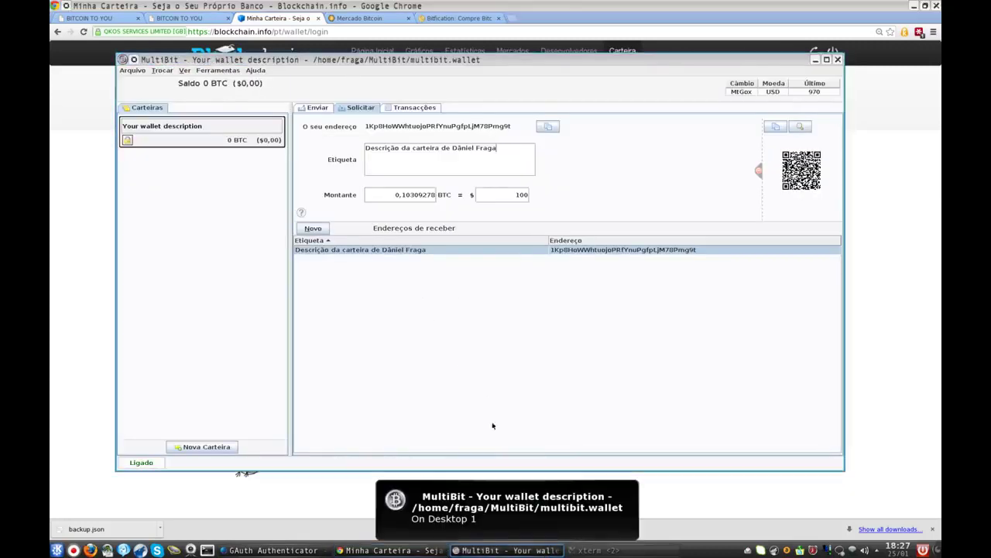
{"action": "left_click", "coordinate": [133, 71]}
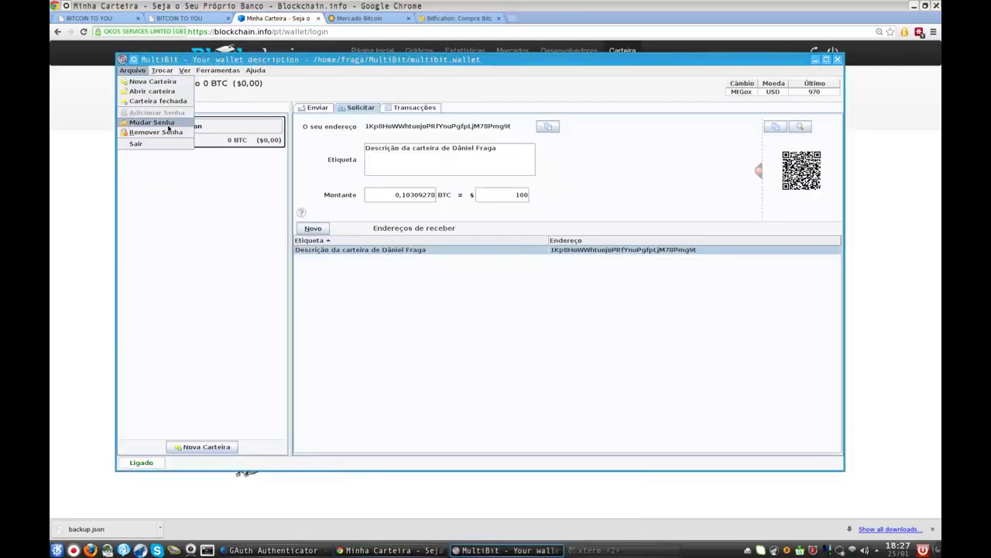
{"action": "left_click", "coordinate": [184, 274]}
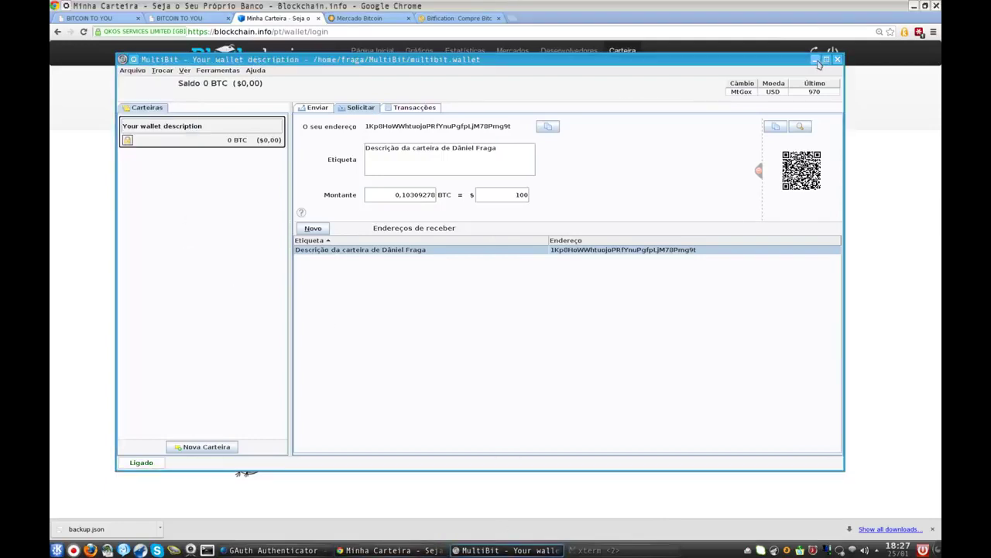
{"action": "left_click", "coordinate": [817, 60]}
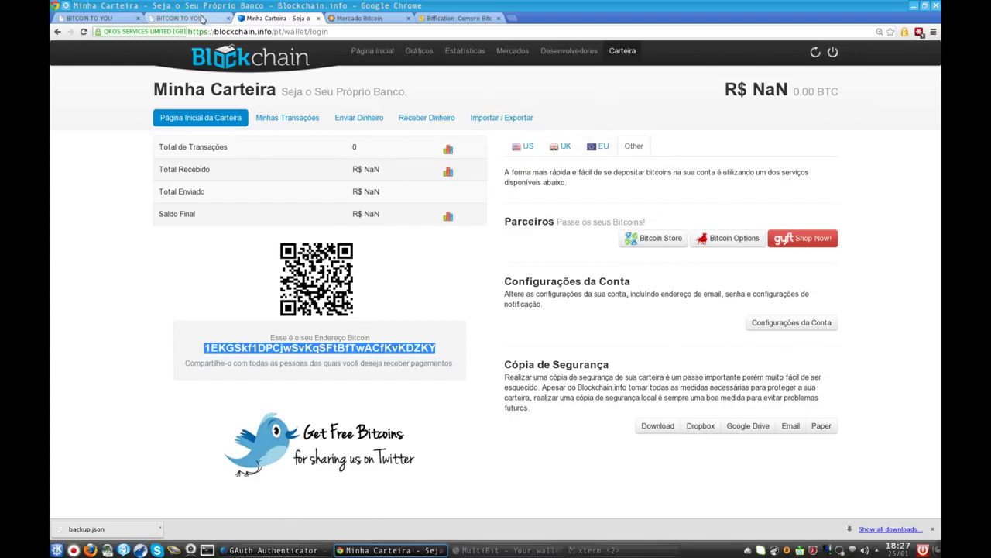
Review the Mercado Bitcoin and Bitfication order books, then return to the Bitcoin To You dashboard.
{"action": "left_click", "coordinate": [376, 21]}
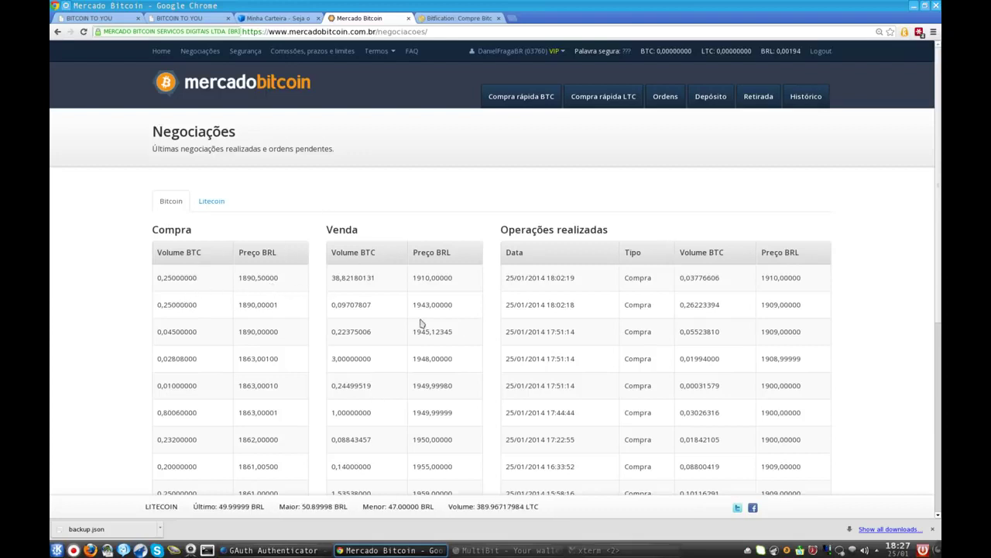
{"action": "left_click", "coordinate": [457, 19]}
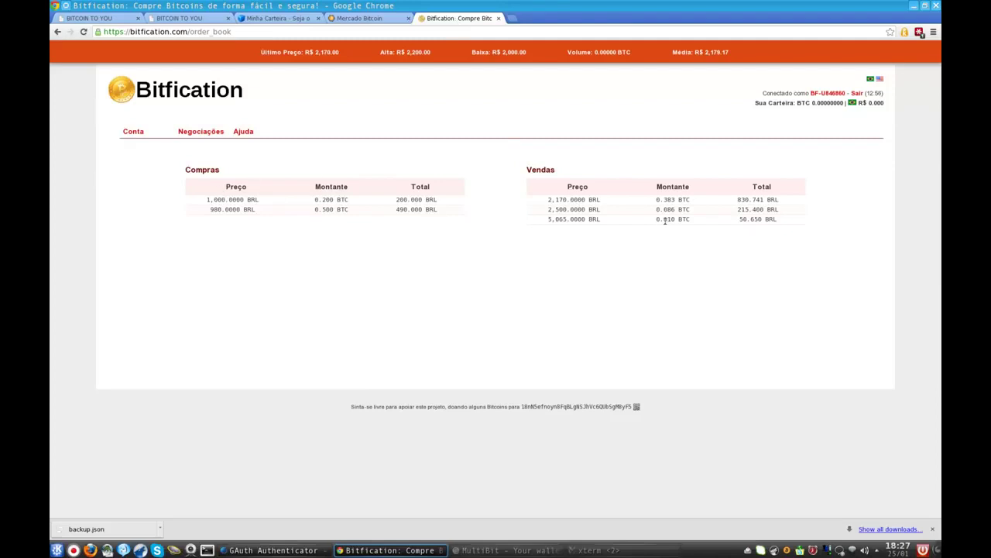
{"action": "left_click", "coordinate": [151, 21]}
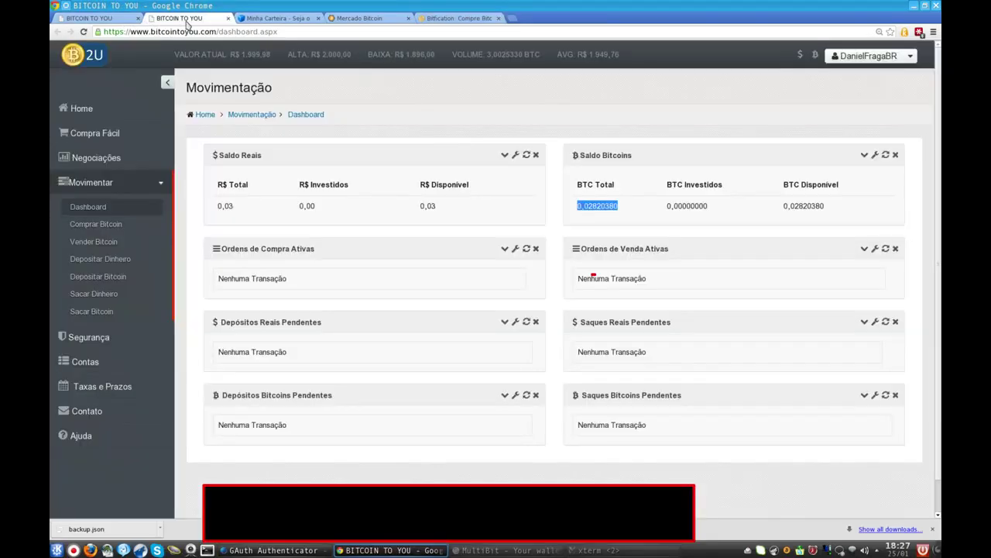
Check that the 0,02820000 BTC withdrawal matches KryptoKit's 0.02820000 BTC balance.
{"action": "left_click", "coordinate": [101, 21]}
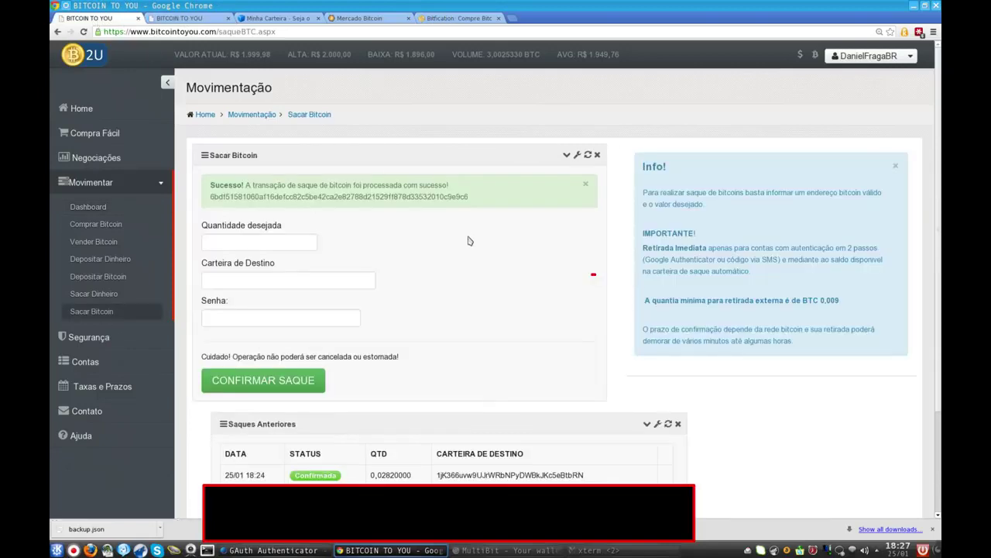
{"action": "left_click", "coordinate": [905, 34]}
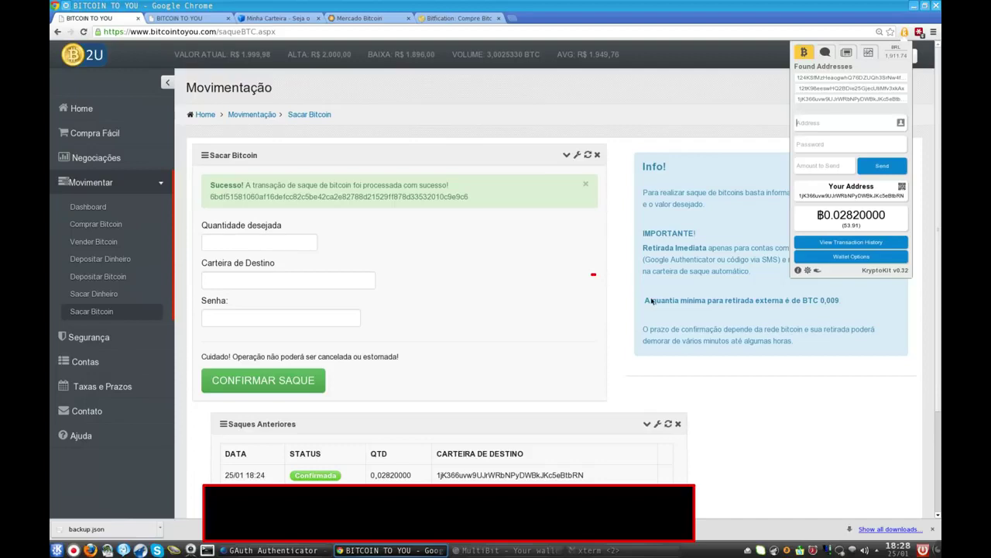
{"action": "left_click", "coordinate": [517, 15]}
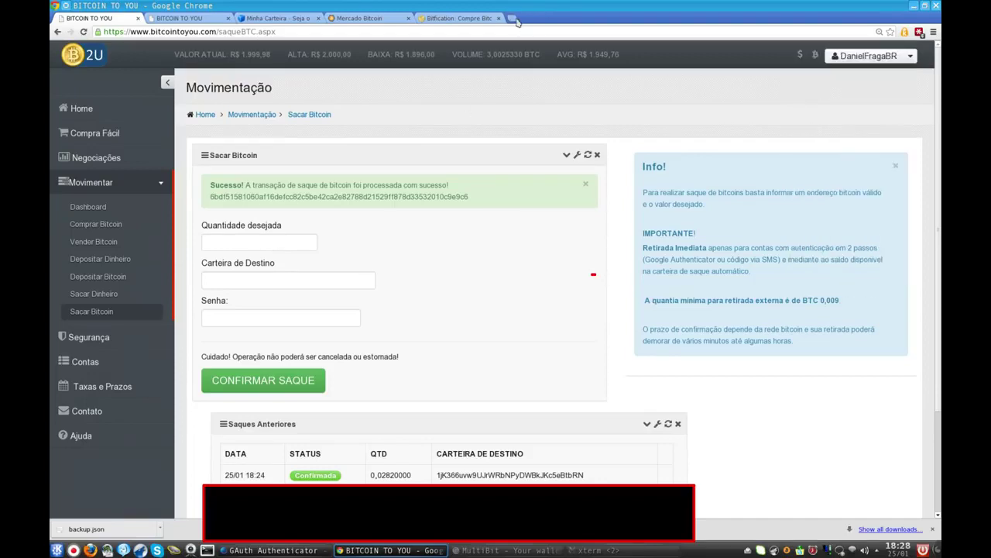
Load lojabitcoin.blogspot.com in a new tab and browse its posts, ending back at the top.
{"action": "left_click", "coordinate": [516, 17]}
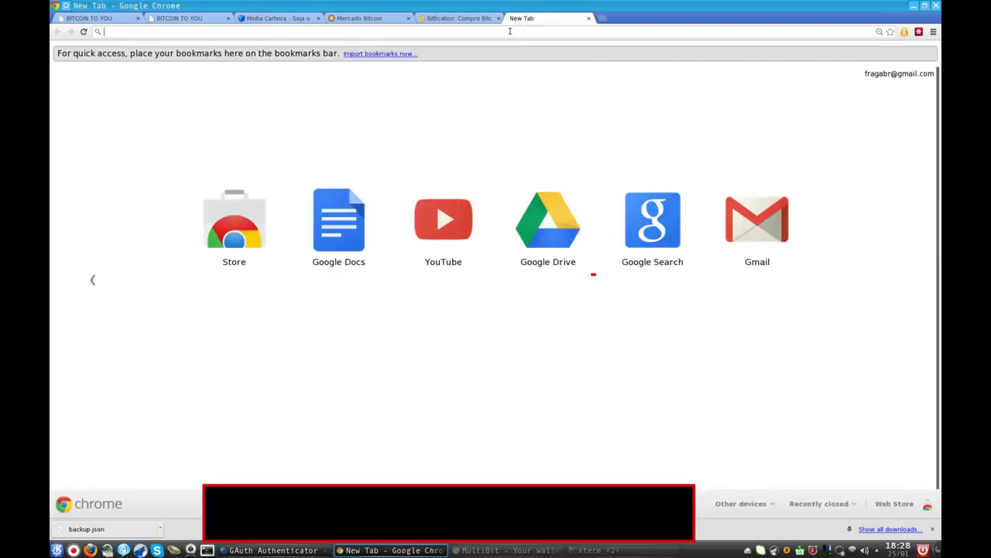
{"action": "type", "text": "lojabitcoin.blogspot.com"}
{"action": "key", "text": "Return"}
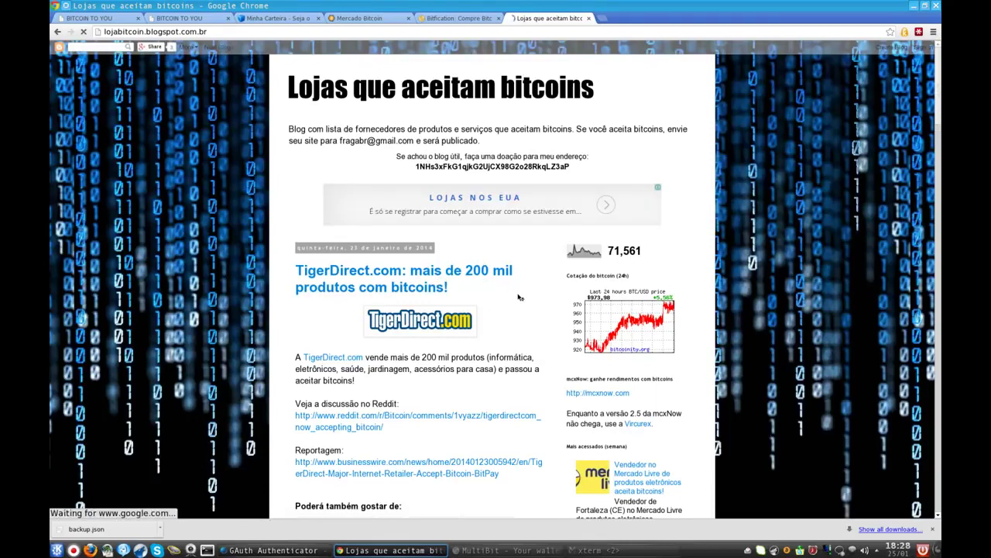
{"action": "scroll", "coordinate": [520, 297], "scroll_direction": "down", "scroll_amount": 6}
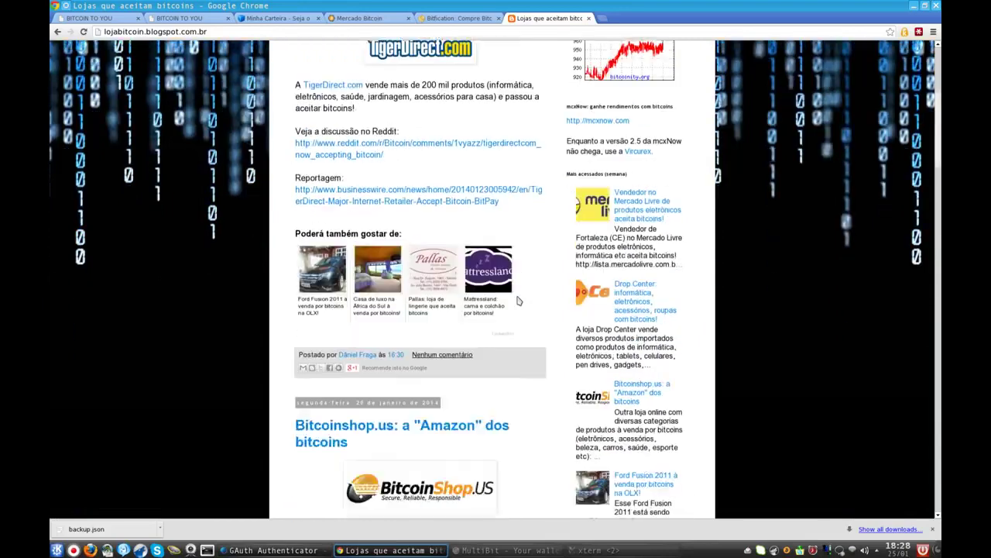
{"action": "scroll", "coordinate": [520, 300], "scroll_direction": "down", "scroll_amount": 12}
{"action": "scroll", "coordinate": [519, 299], "scroll_direction": "down", "scroll_amount": 14}
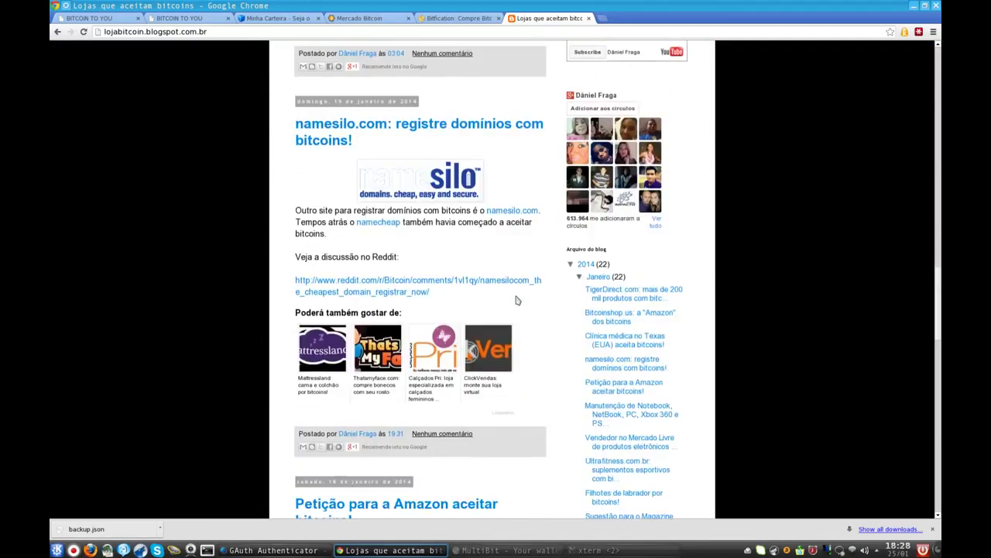
{"action": "scroll", "coordinate": [518, 300], "scroll_direction": "up", "scroll_amount": 20}
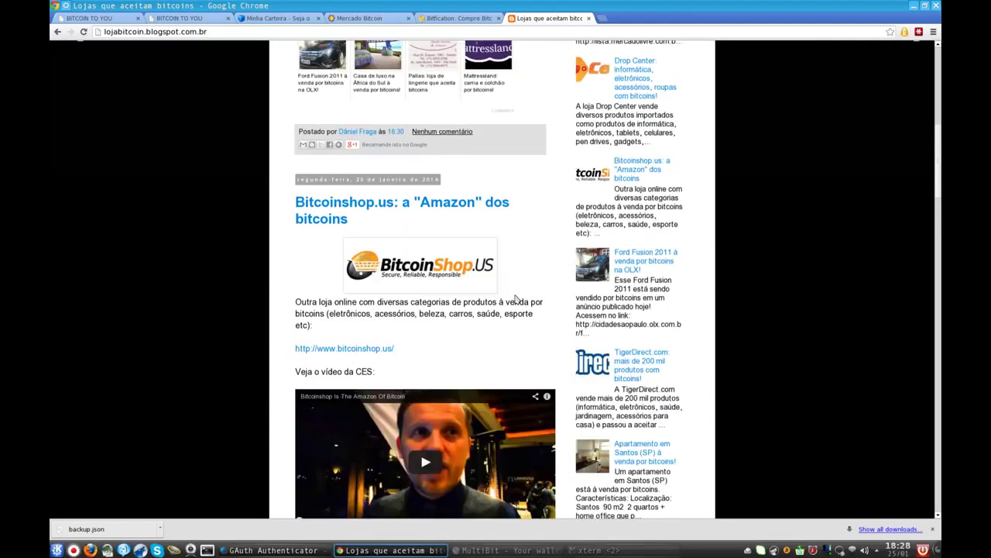
{"action": "scroll", "coordinate": [515, 299], "scroll_direction": "up", "scroll_amount": 6}
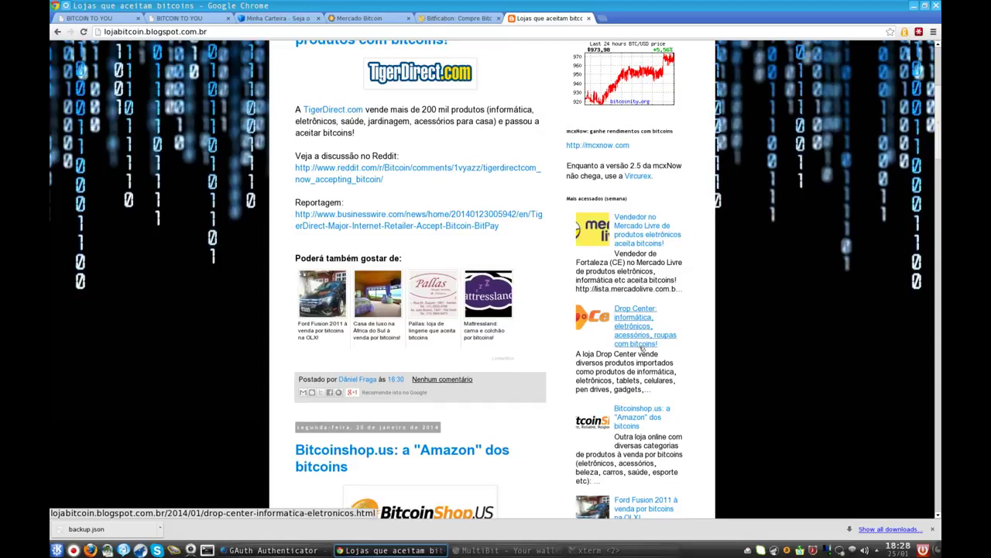
{"action": "scroll", "coordinate": [597, 453], "scroll_direction": "down", "scroll_amount": 7}
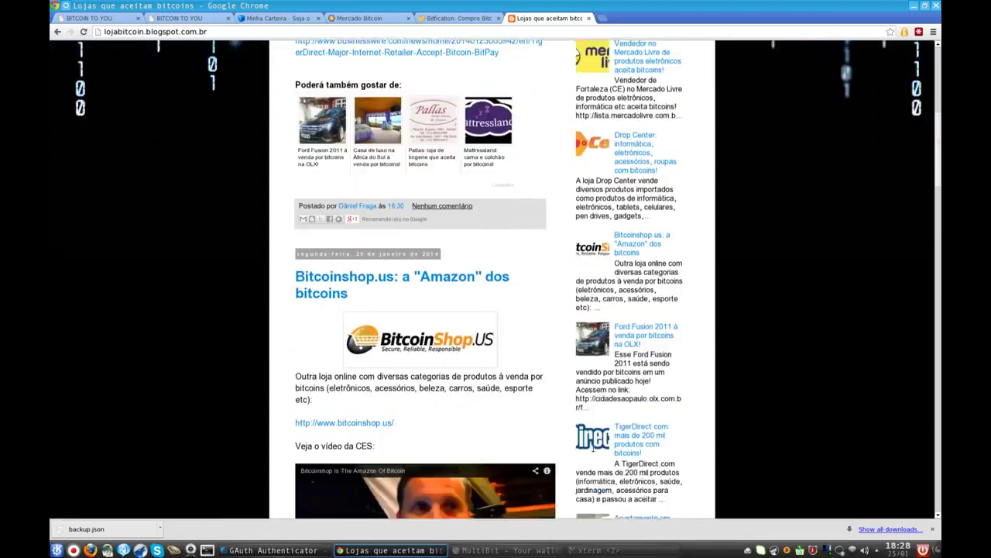
{"action": "scroll", "coordinate": [612, 233], "scroll_direction": "down", "scroll_amount": 4}
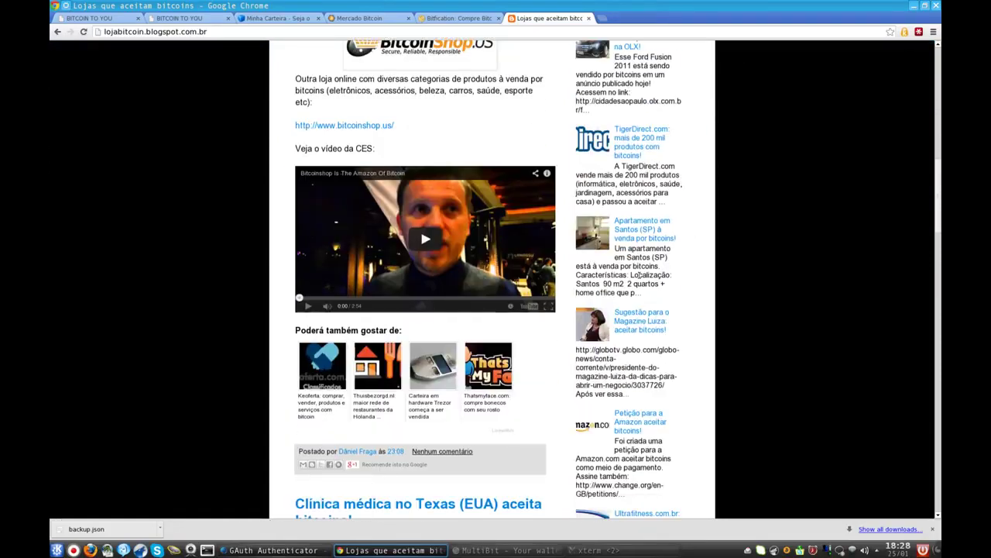
{"action": "scroll", "coordinate": [661, 298], "scroll_direction": "down", "scroll_amount": 5}
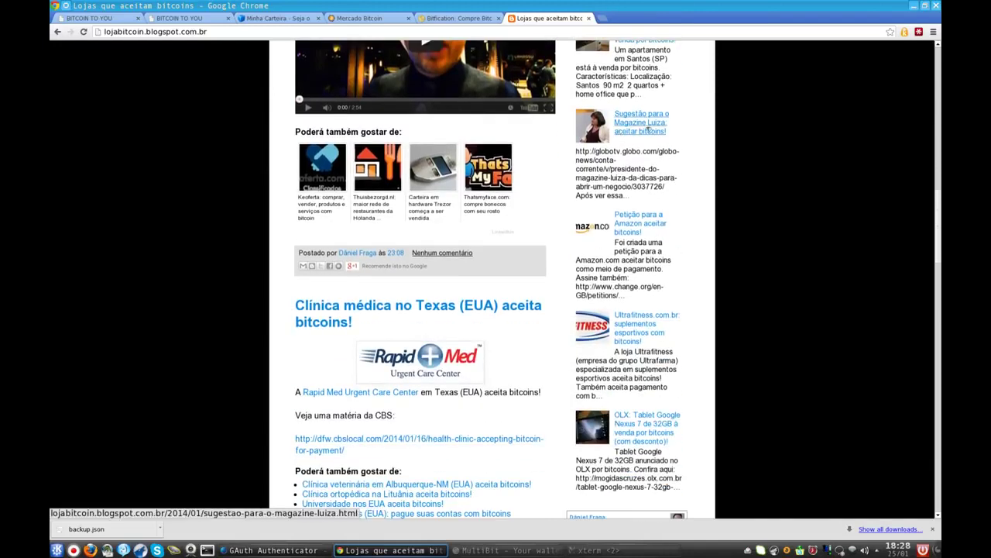
{"action": "scroll", "coordinate": [635, 136], "scroll_direction": "down", "scroll_amount": 3}
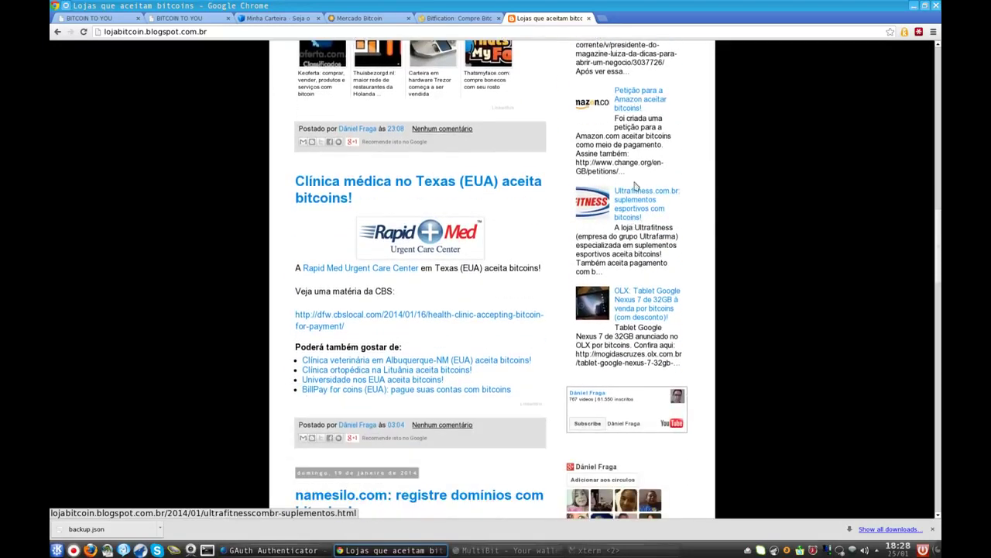
{"action": "scroll", "coordinate": [554, 292], "scroll_direction": "up", "scroll_amount": 20}
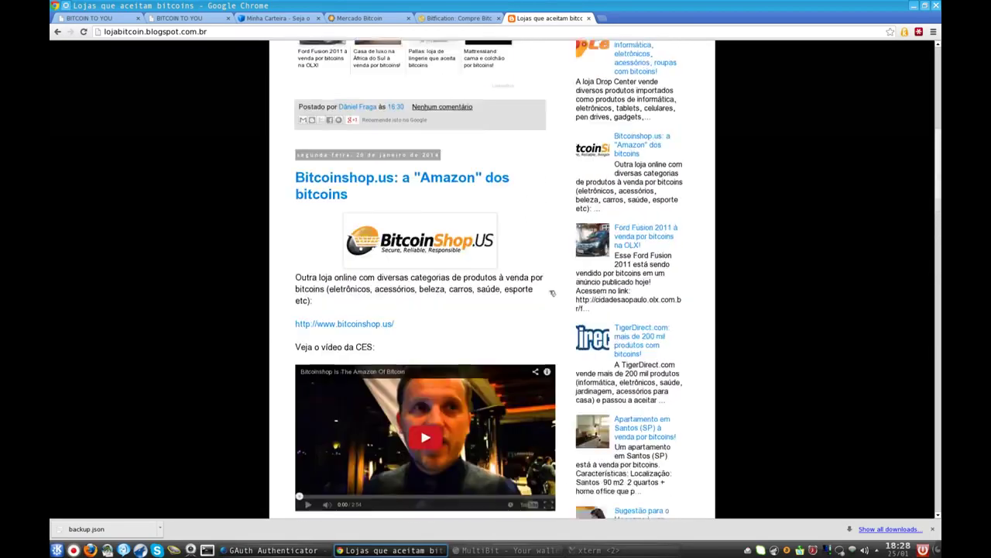
{"action": "scroll", "coordinate": [549, 297], "scroll_direction": "up", "scroll_amount": 3}
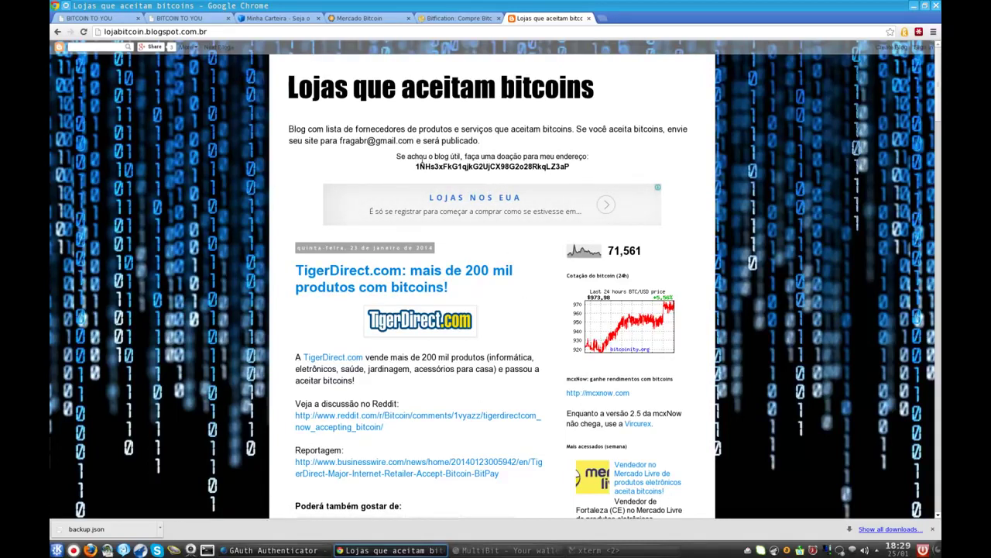
Fill KryptoKit's send form with the blog's donation address and an amount of 0.02 BTC.
{"action": "left_click", "coordinate": [904, 33]}
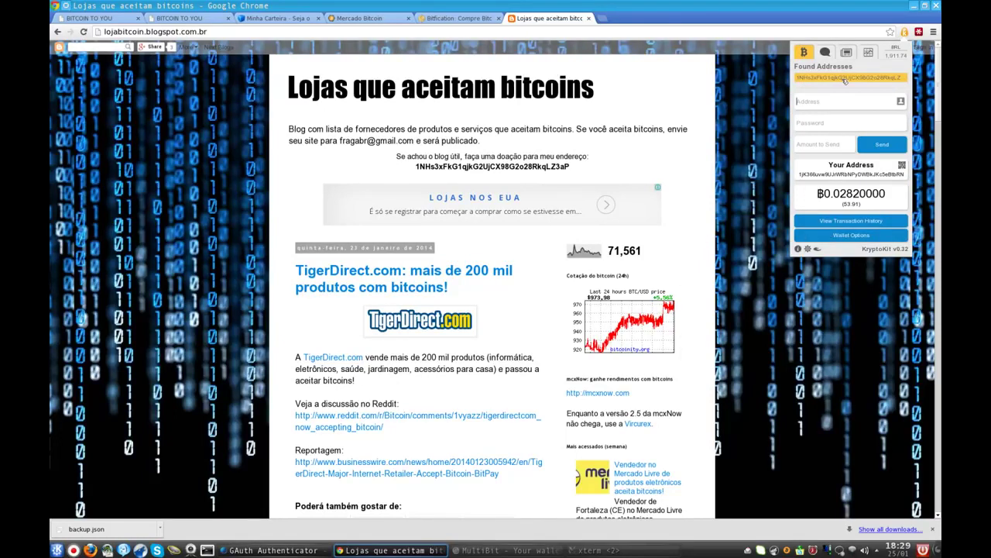
{"action": "left_click", "coordinate": [846, 77]}
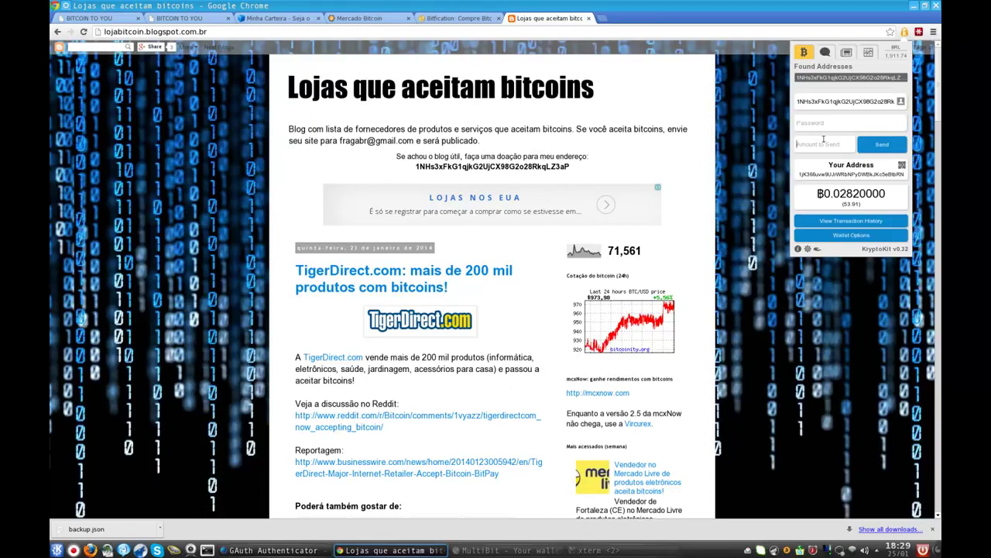
{"action": "type", "text": "0.02"}
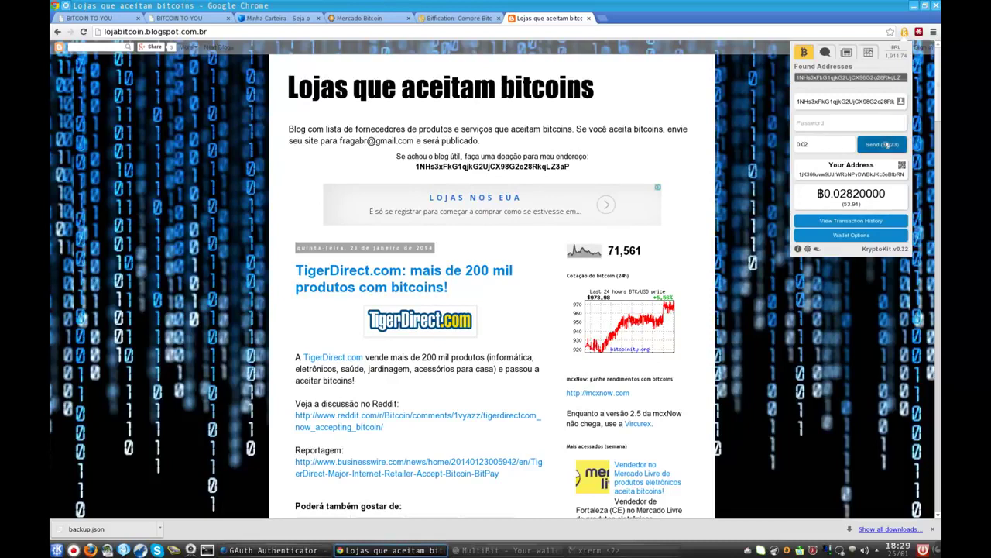
{"action": "left_click", "coordinate": [873, 149]}
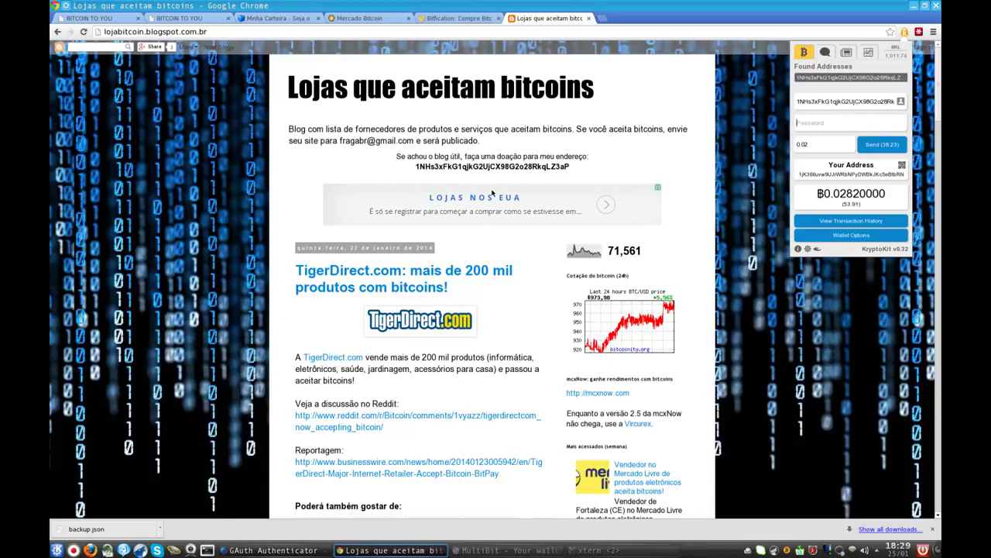